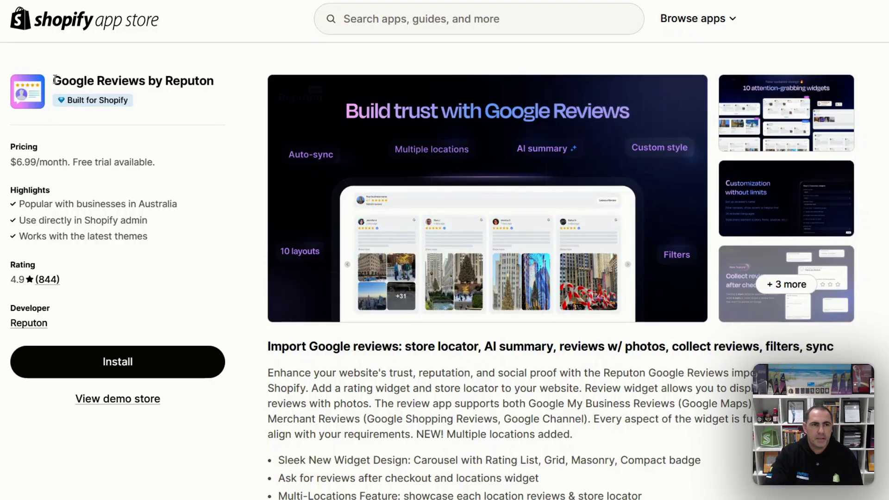
Review the Google Reviews by Reputon listing's name, monthly price and Standard plan features
drag(55, 80, 209, 79)
click(203, 75)
drag(17, 162, 63, 162)
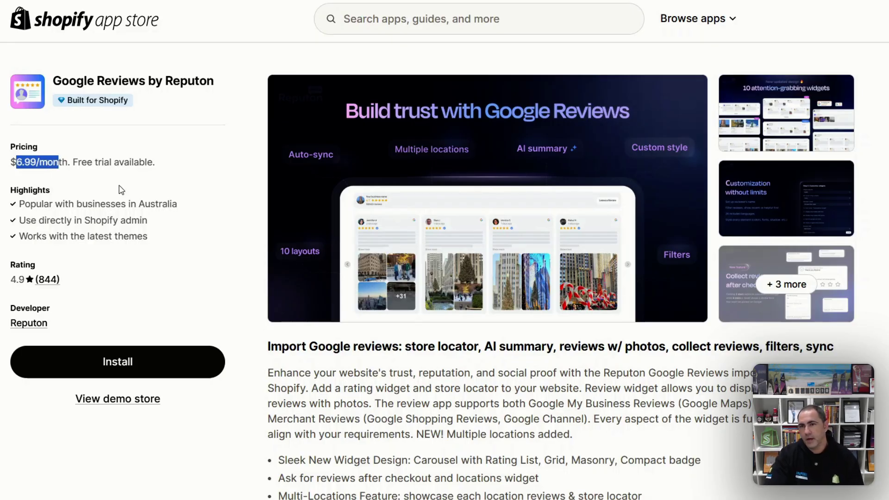
scroll(208, 207, down, 10)
drag(36, 169, 131, 299)
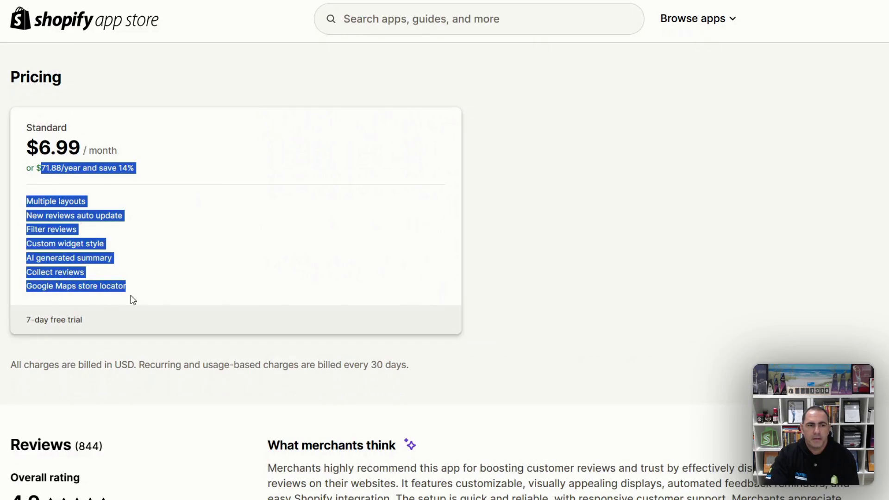
click(237, 281)
scroll(526, 288, up, 10)
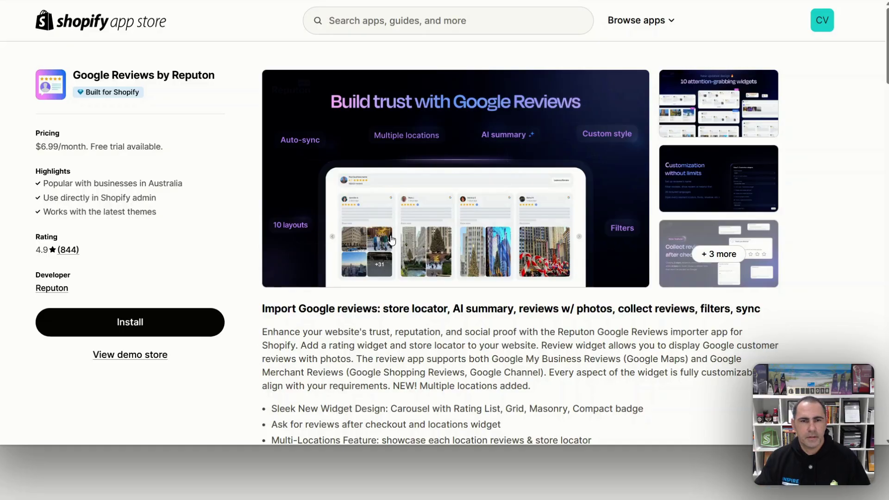
Install the Google Reviews by Reputon app on the store and pin it to the admin navigation
click(141, 323)
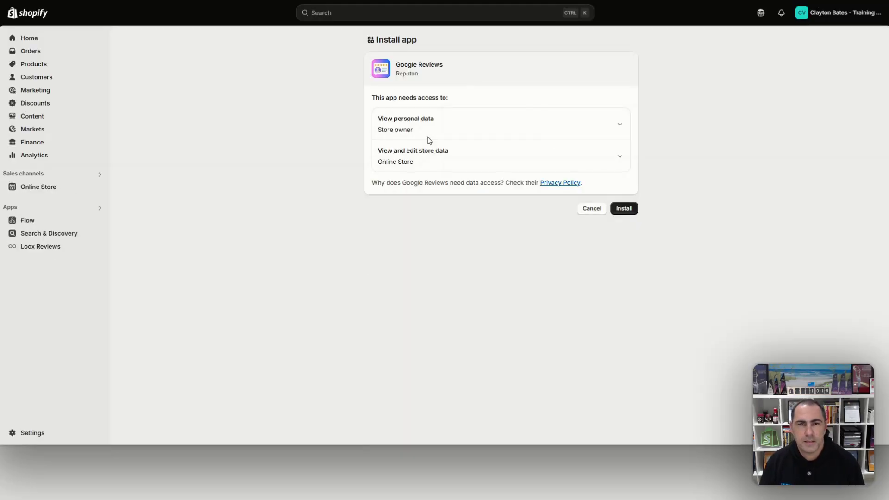
click(626, 209)
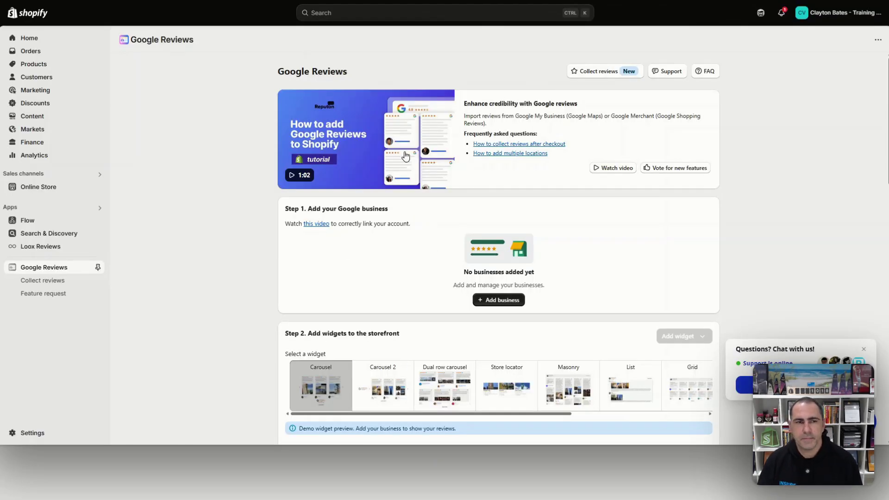
click(36, 207)
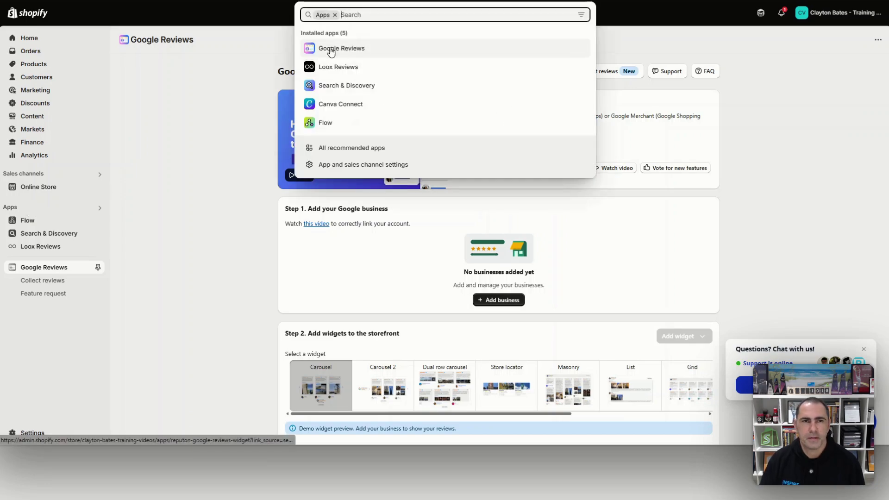
click(215, 174)
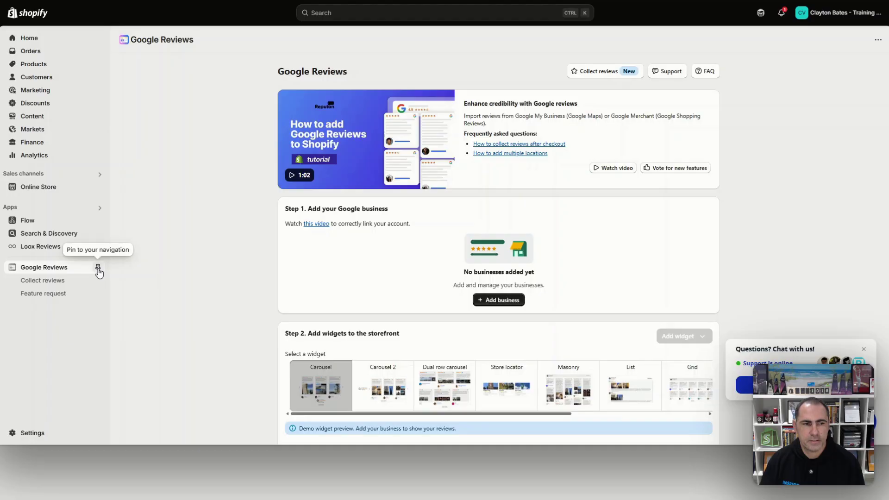
click(98, 268)
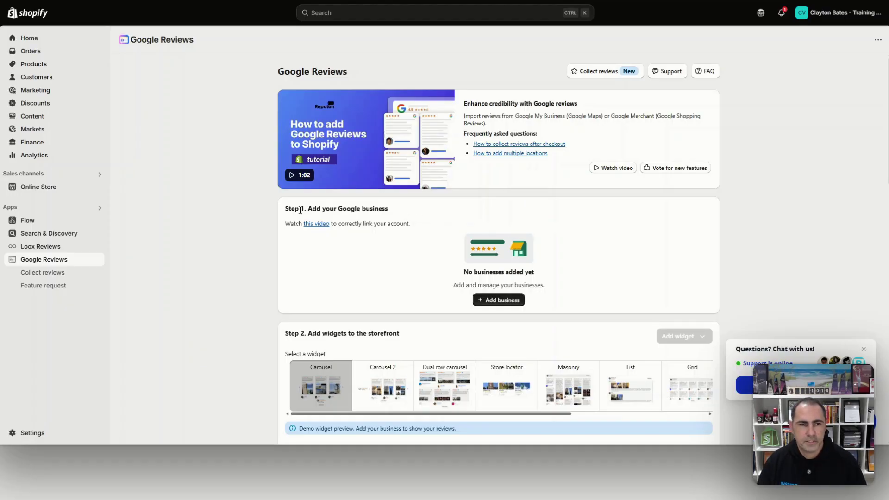
Start adding a Google business and choose Google Shopping Reviews (Google Merchant Reviews) as the review type
drag(291, 209, 389, 209)
click(502, 302)
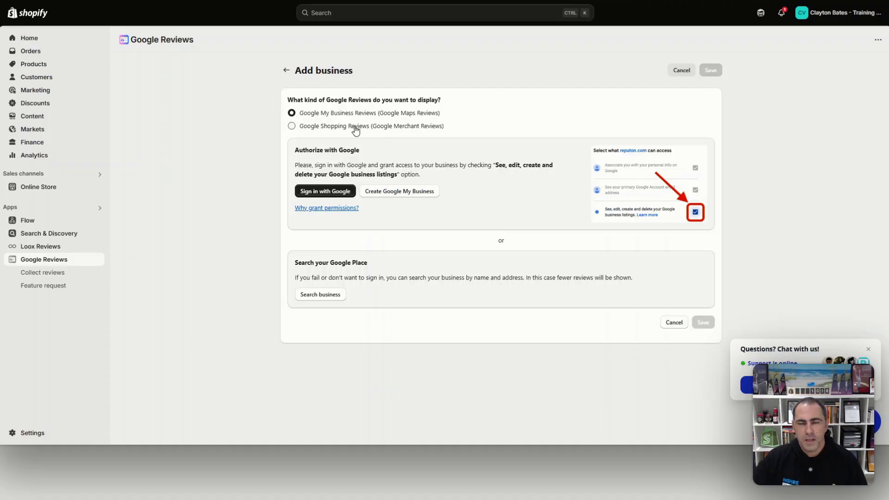
click(316, 130)
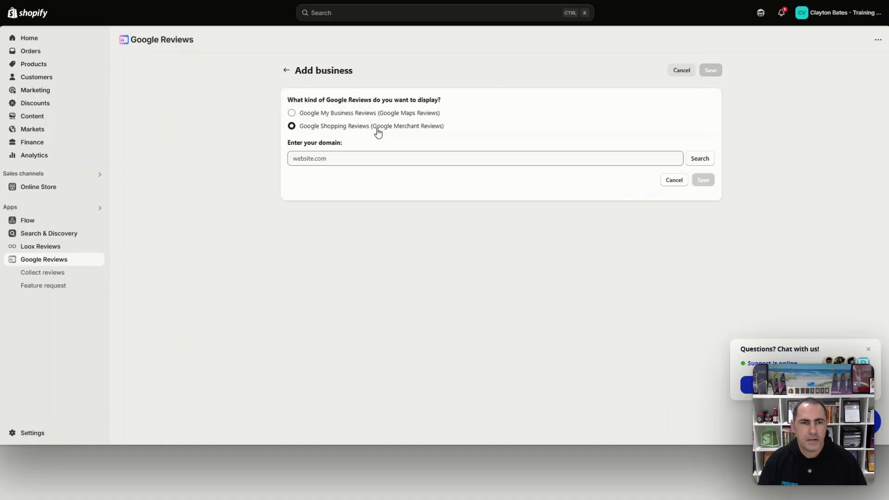
Search for the business with the term "inspire small business"
click(337, 157)
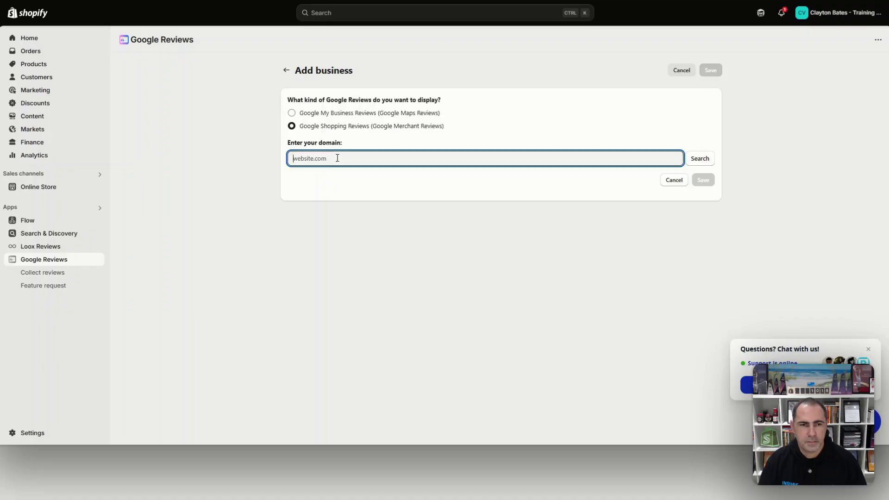
text(inspire s)
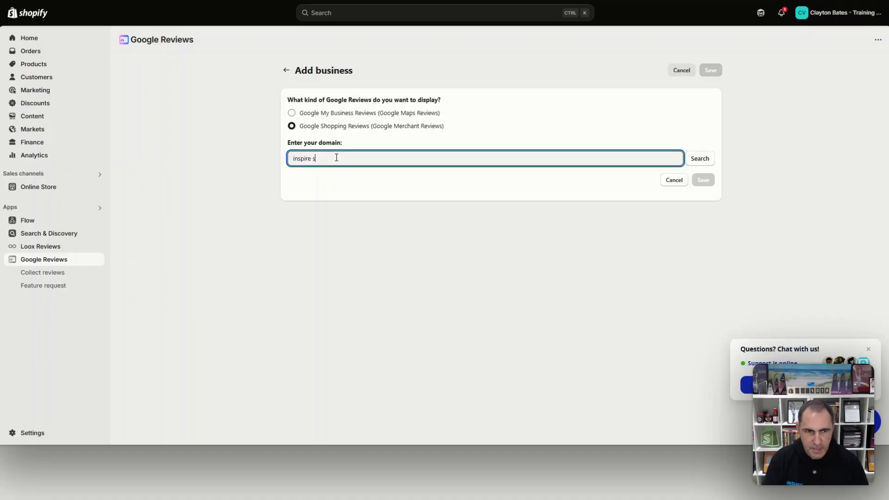
text(mall business)
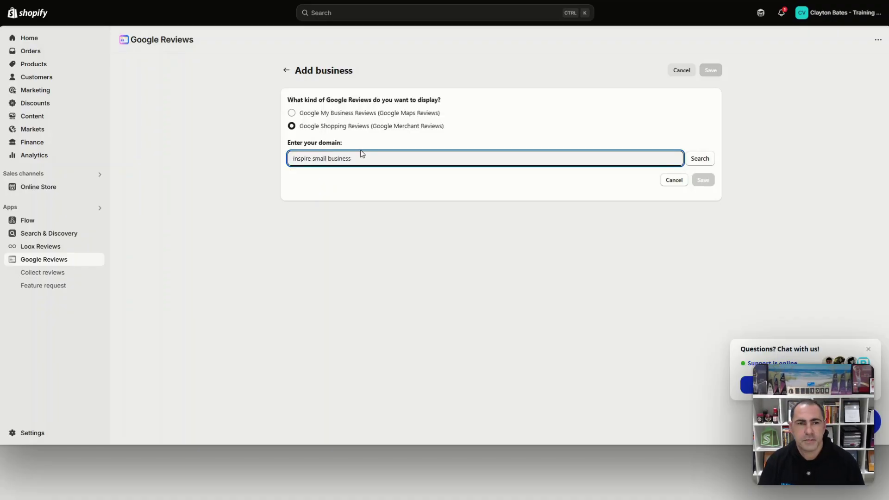
click(701, 160)
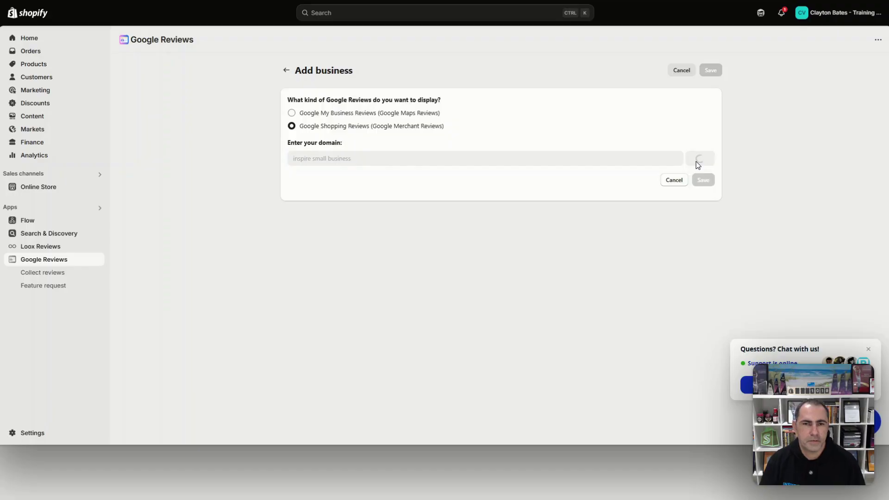
click(365, 161)
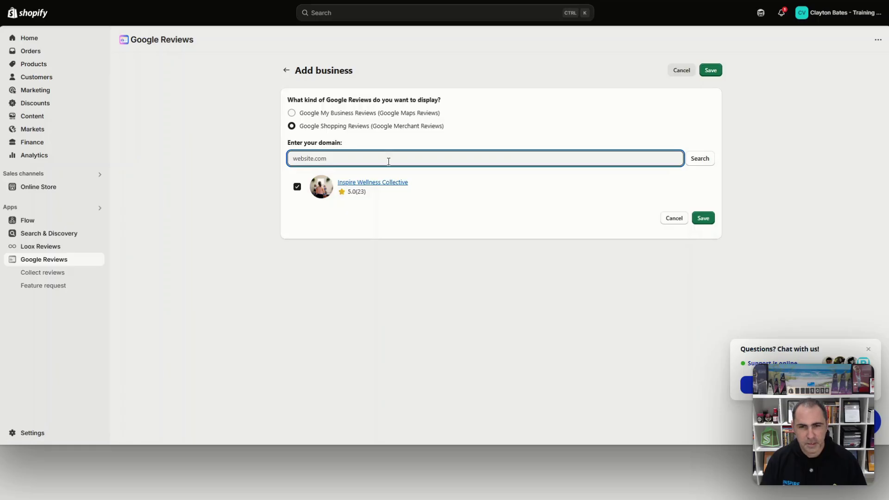
text(https://www.inspiresmallbusiness.com.au/)
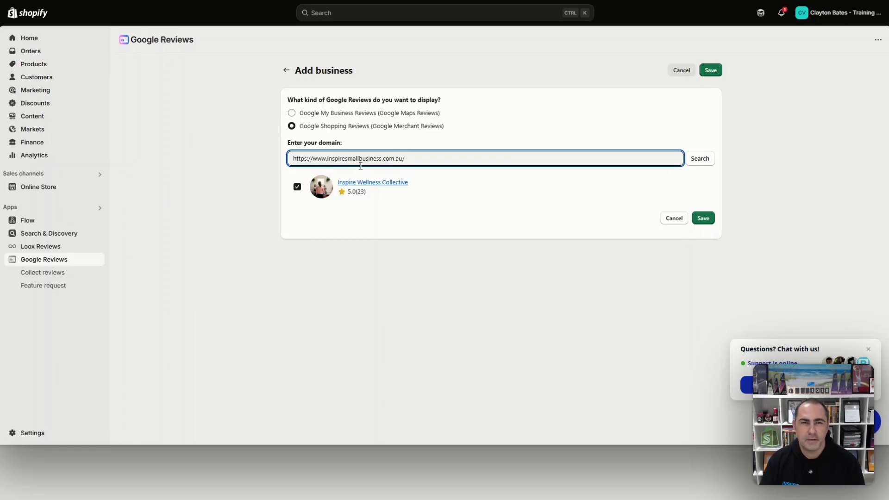
click(700, 160)
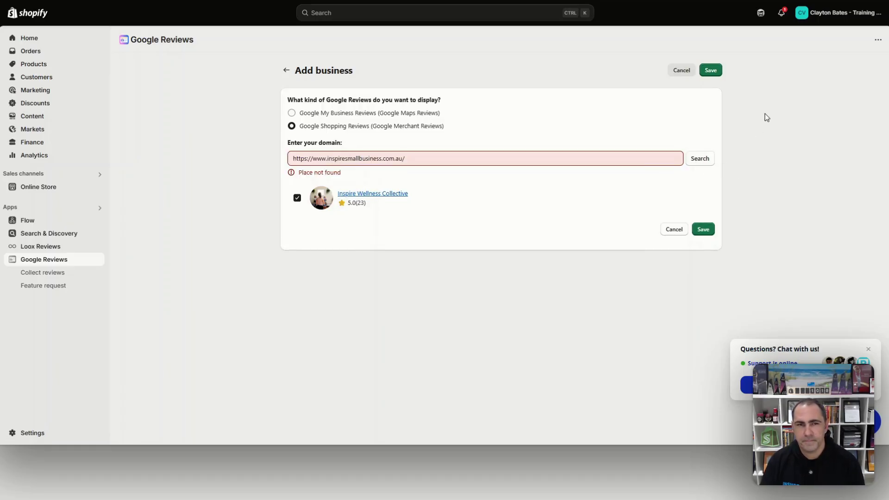
click(449, 158)
key(BackSpace)
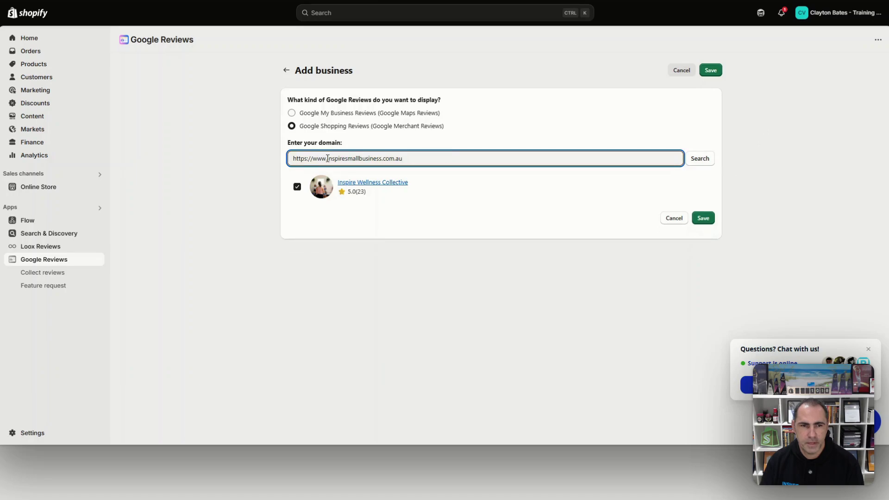
drag(313, 158, 293, 158)
key(BackSpace)
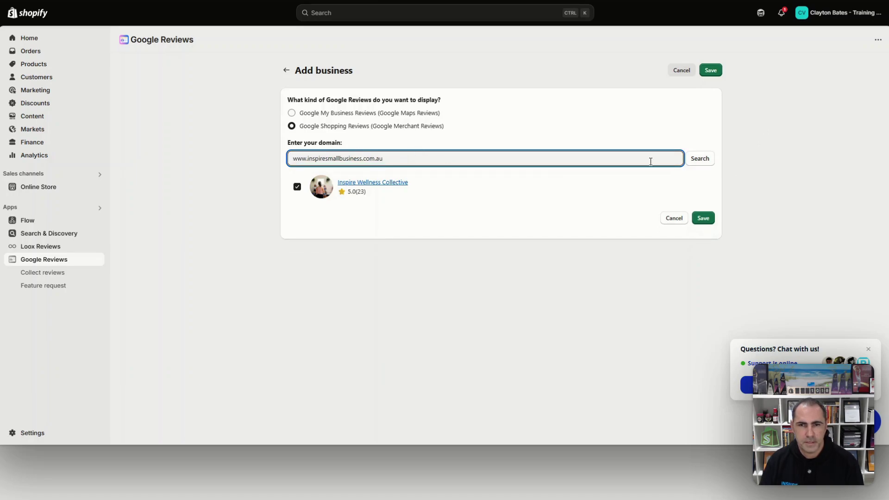
click(699, 159)
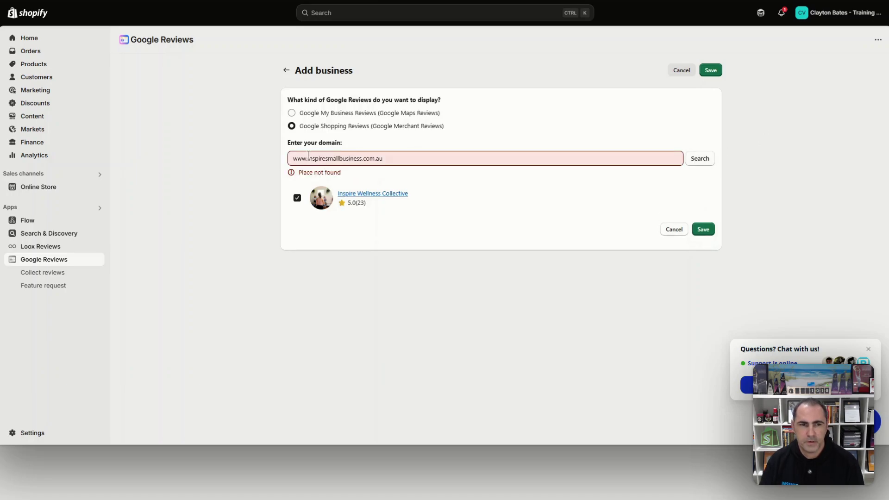
Search for the business as "inspiresmallbusiness" and save Inspire Small Business as the connected Google business
drag(308, 159, 277, 162)
key(BackSpace)
click(378, 157)
key(BackSpace)
key(BackSpace)
key(BackSpace)
key(BackSpace)
key(BackSpace)
key(BackSpace)
key(BackSpace)
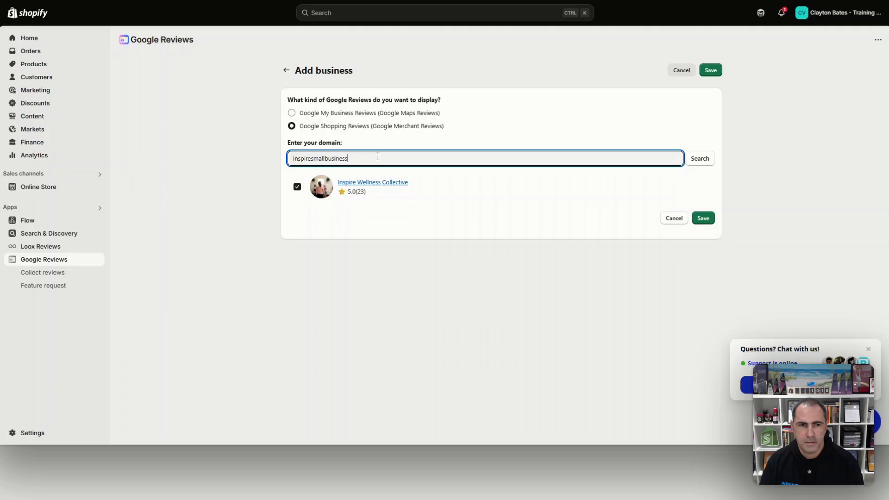
click(702, 160)
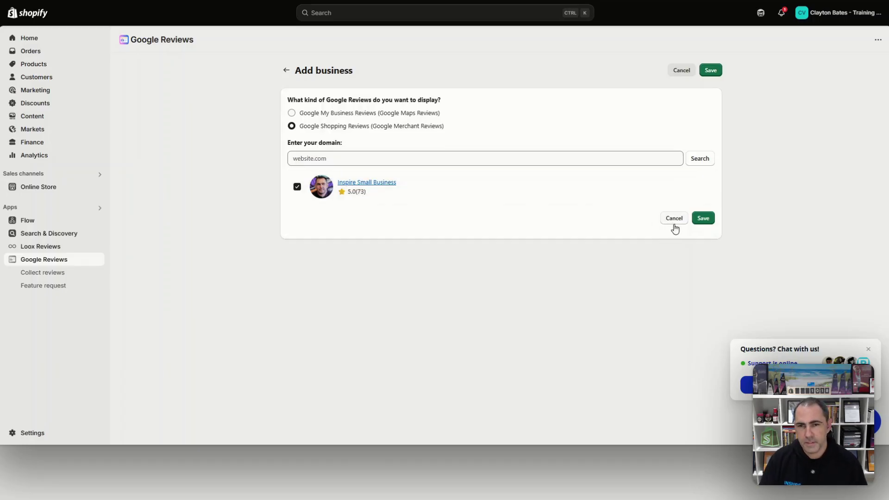
click(704, 218)
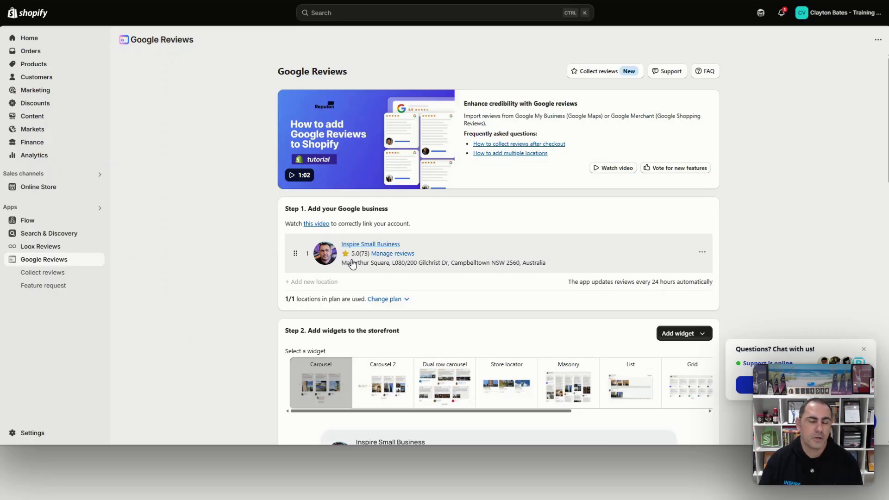
Preview the Carousel and Carousel 2 review widgets with the business's reviews, advancing through each one
scroll(457, 210, down, 3)
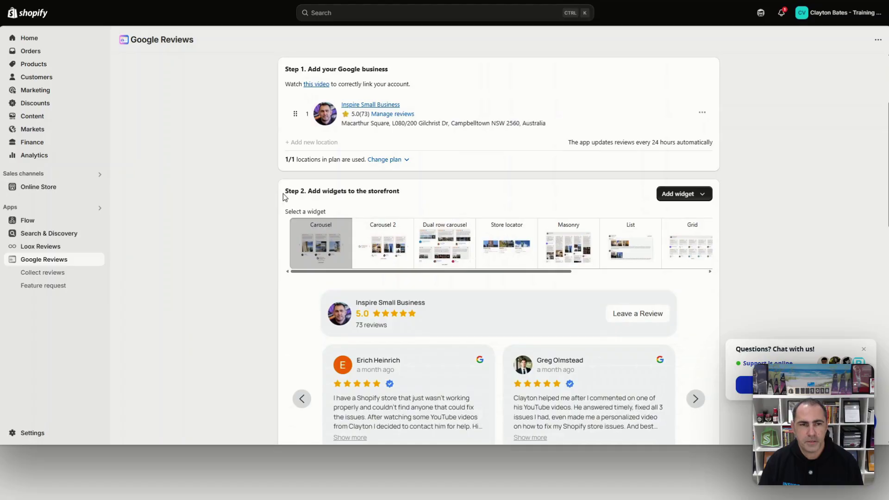
drag(284, 196, 410, 196)
scroll(482, 186, down, 3)
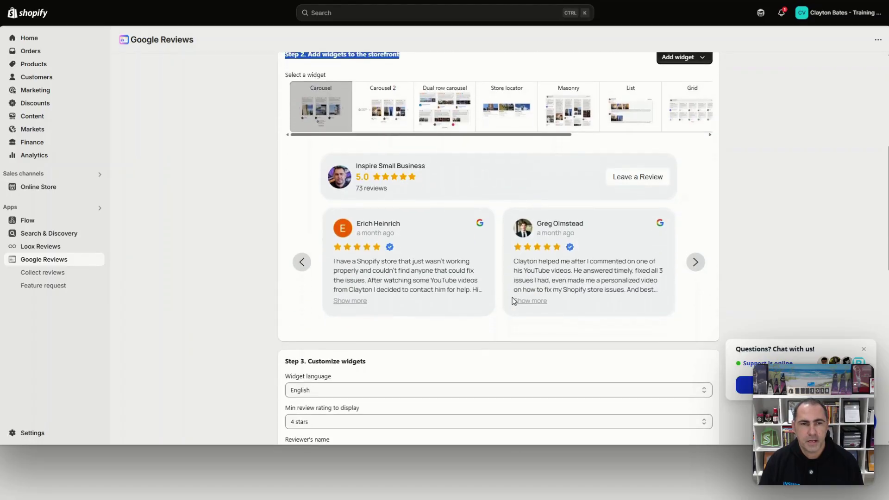
scroll(511, 298, up, 1)
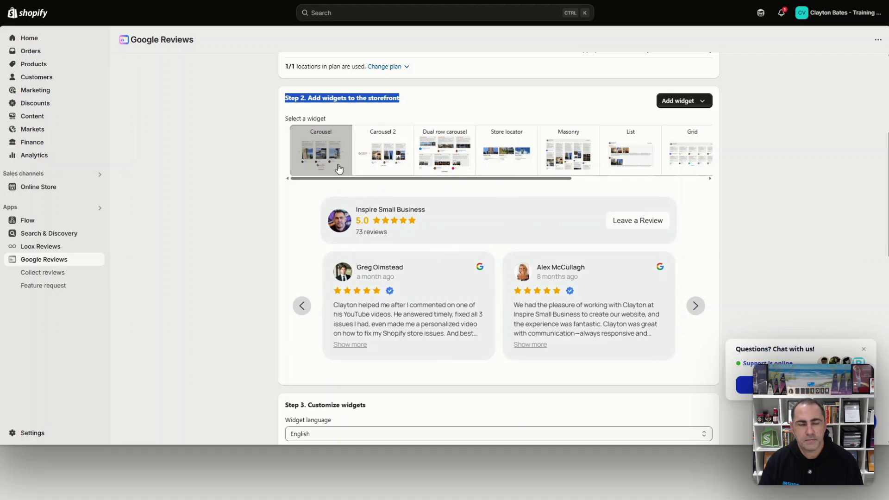
click(695, 305)
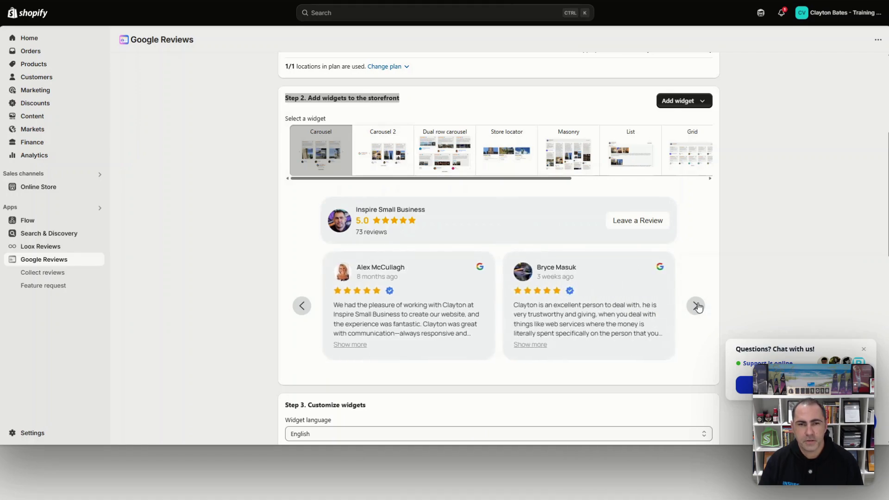
click(383, 151)
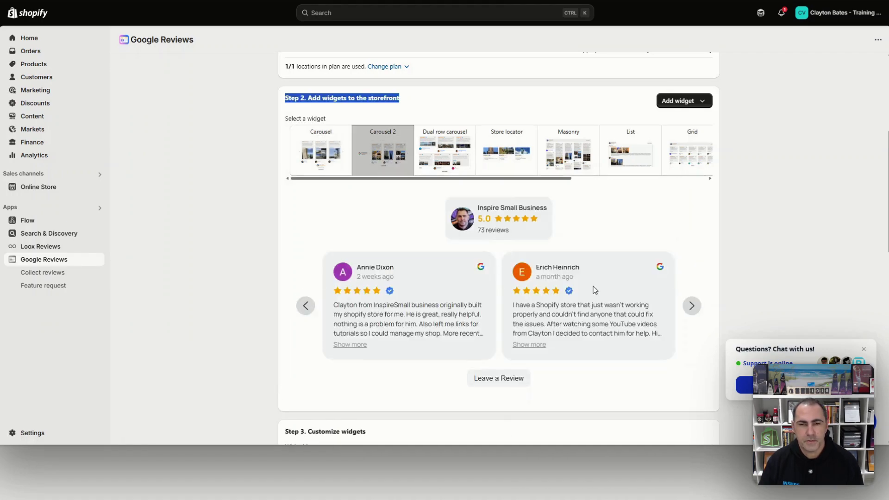
click(691, 305)
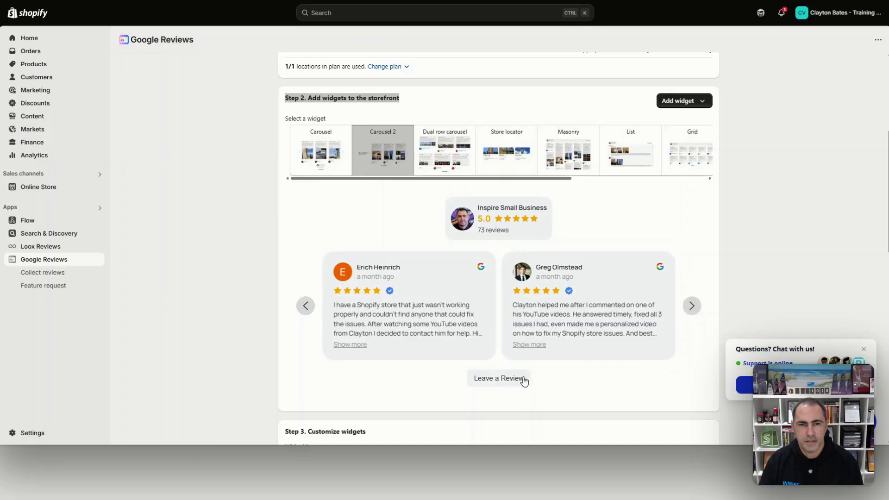
Preview the Dual row carousel, Store locator, Masonry, List and Grid widget layouts
click(444, 152)
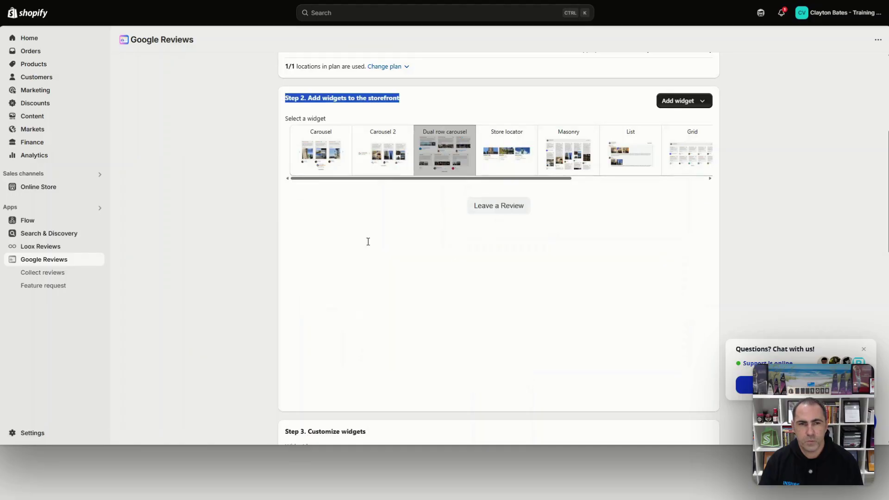
scroll(537, 262, down, 1)
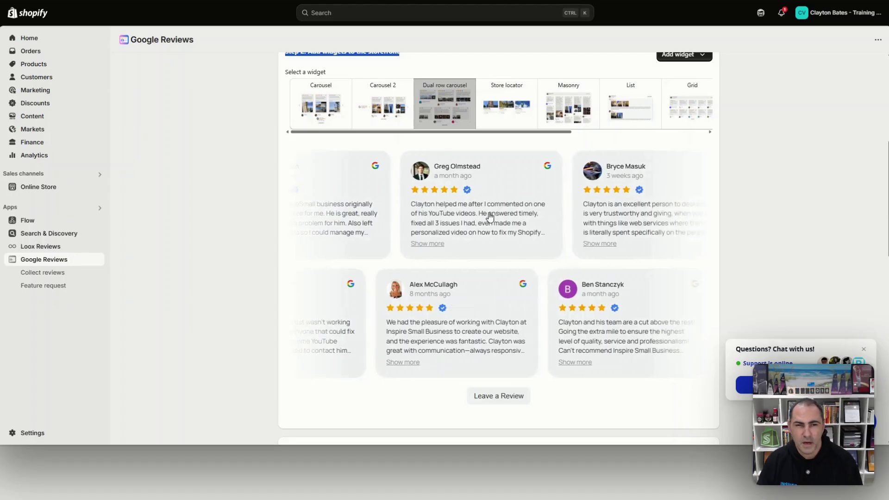
click(510, 98)
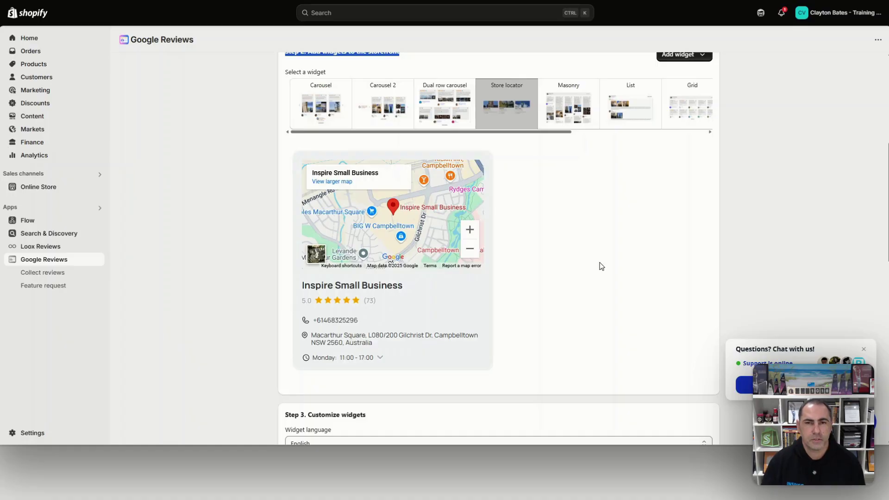
click(568, 102)
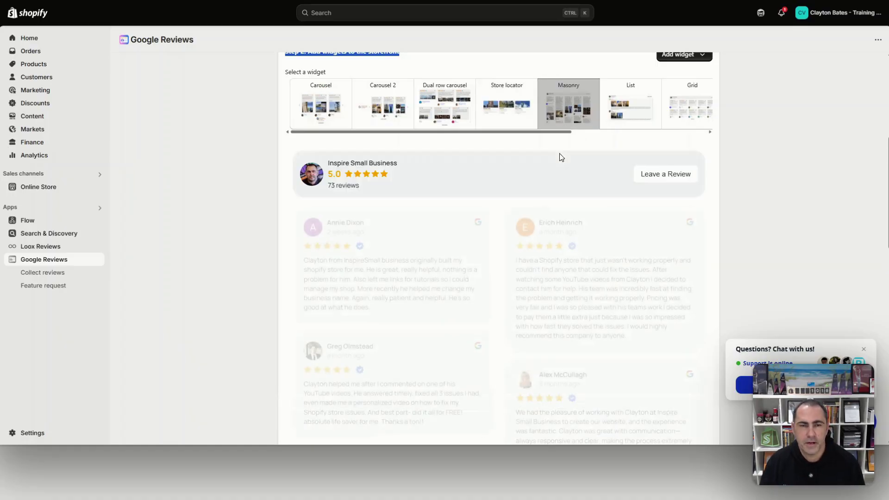
click(629, 104)
click(693, 122)
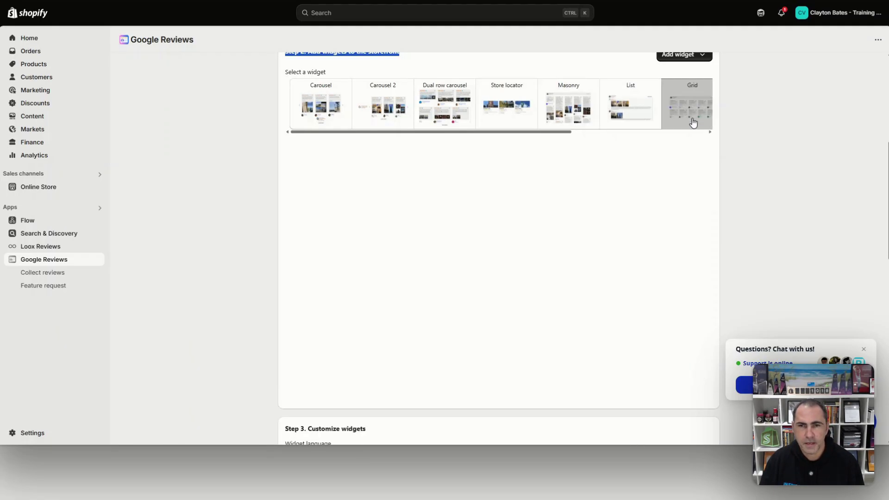
drag(569, 131, 476, 139)
scroll(591, 204, down, 5)
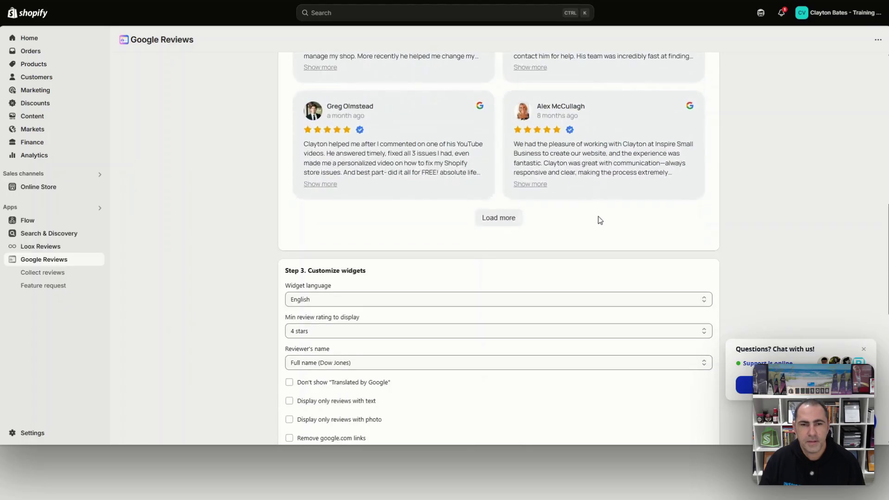
Select the Carousel widget again and advance through its review preview
scroll(599, 220, up, 7)
click(319, 202)
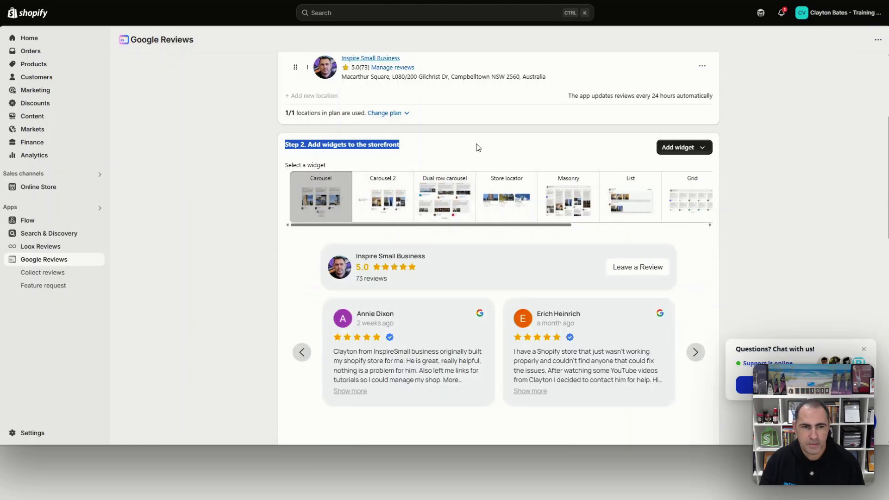
scroll(582, 223, down, 2)
click(694, 259)
Examine the widget customization settings, from language and minimum rating to the reviews order choices
scroll(744, 210, down, 4)
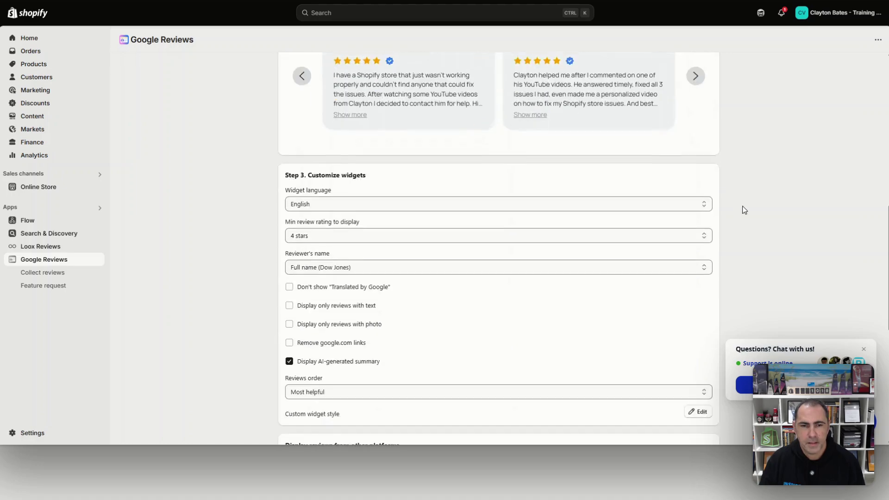
scroll(744, 210, down, 1)
scroll(695, 213, up, 1)
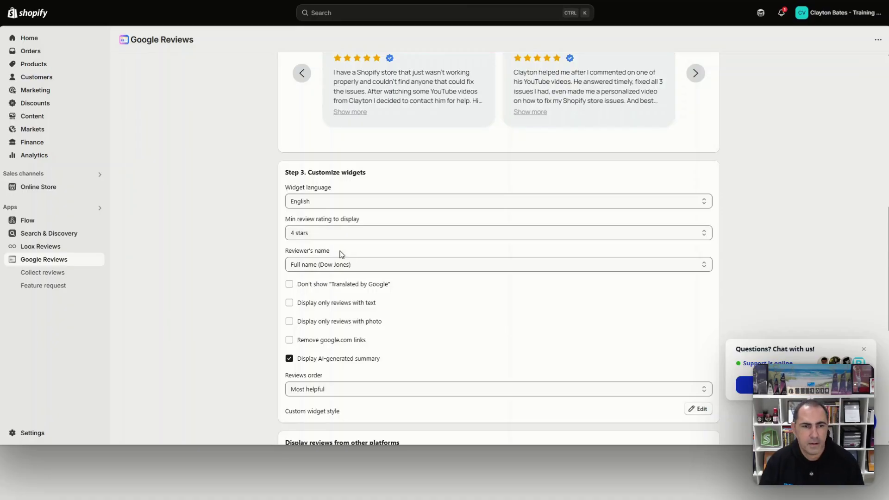
scroll(306, 296, down, 2)
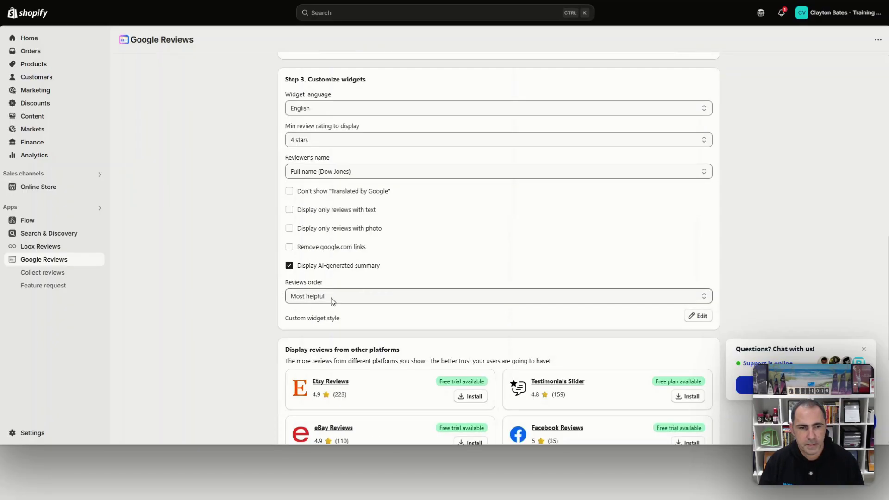
click(351, 295)
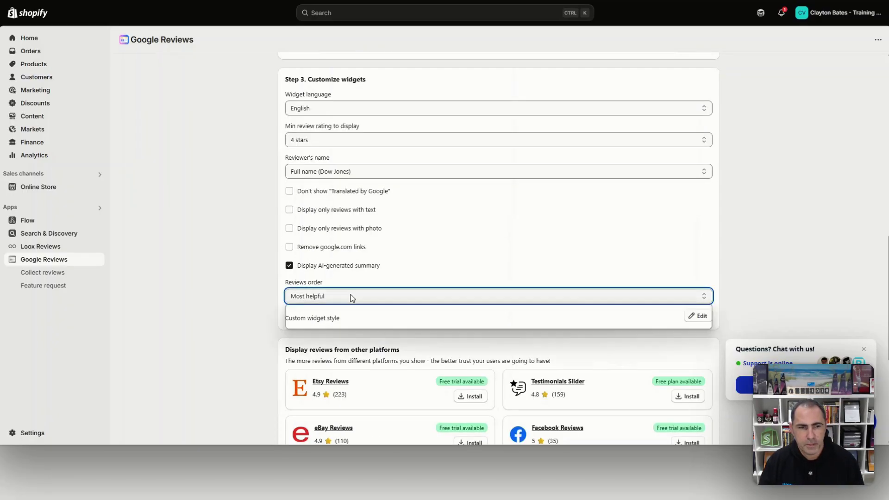
click(260, 292)
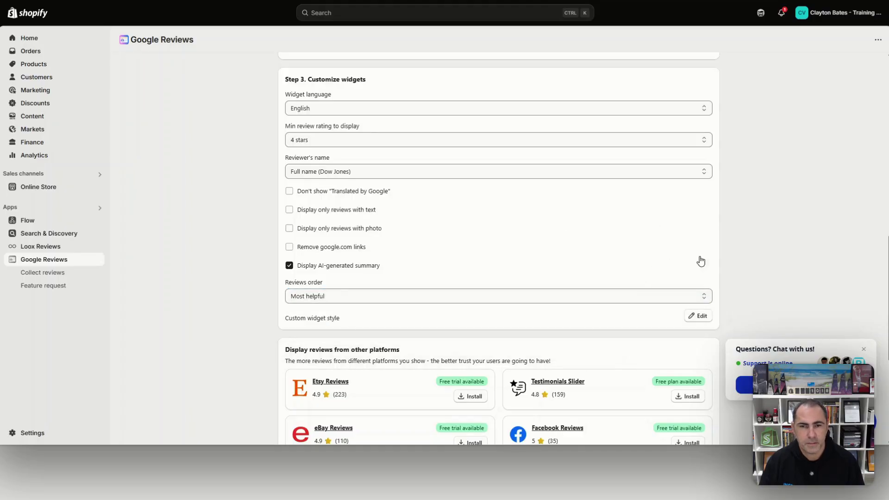
Check which storefront pages the app offers for adding the widget, without choosing one
scroll(700, 261, up, 10)
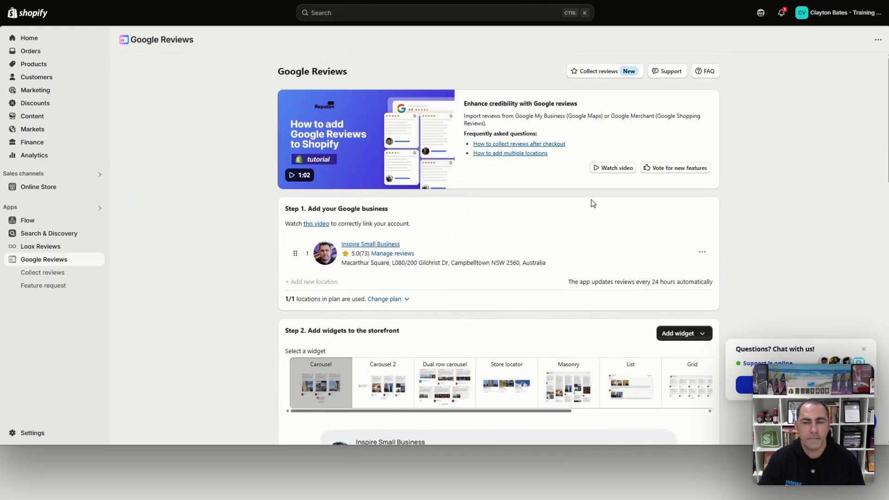
scroll(593, 204, down, 3)
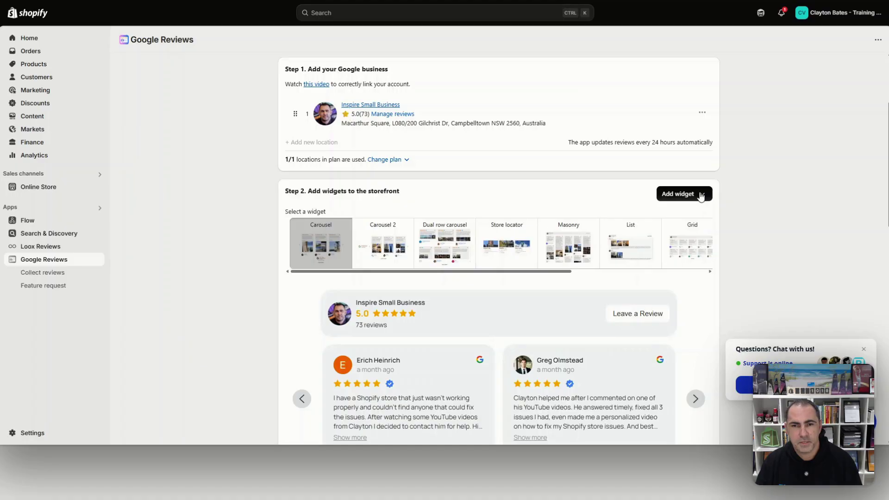
click(700, 195)
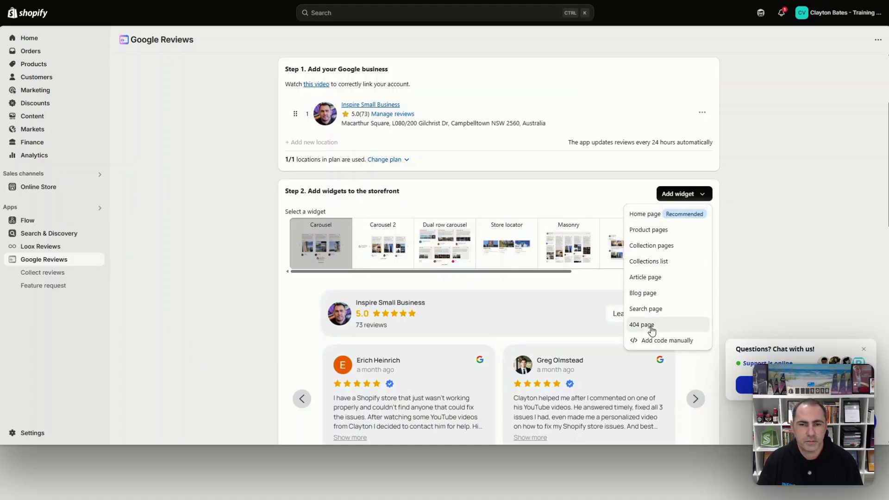
click(750, 175)
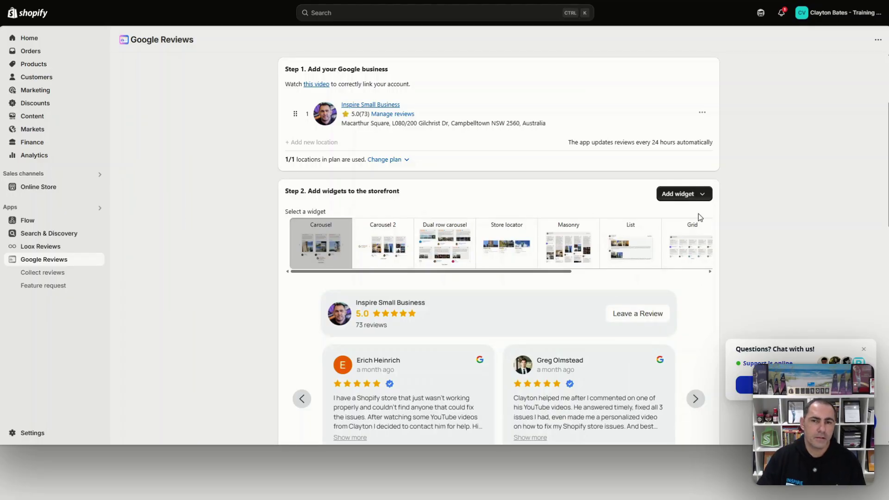
Customize the current B&W 1.0.0 theme by adding the Google Reviews Carousel to the home page template, and advance its reviews
click(42, 188)
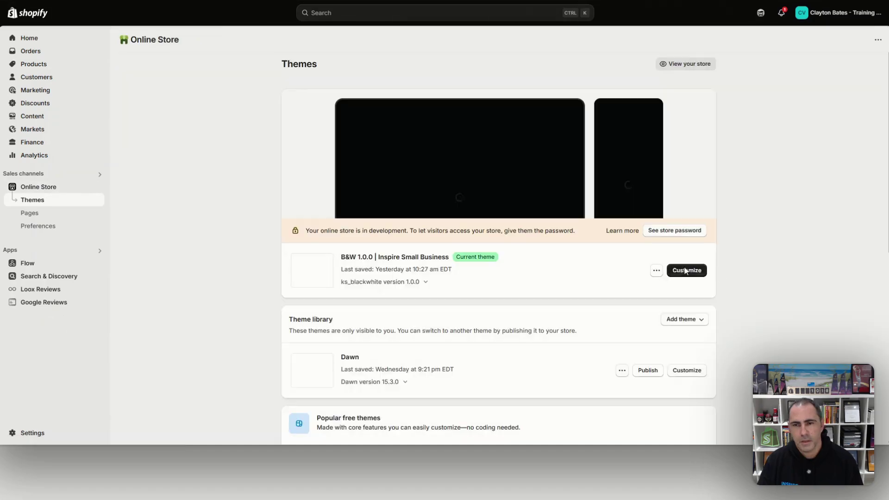
click(687, 272)
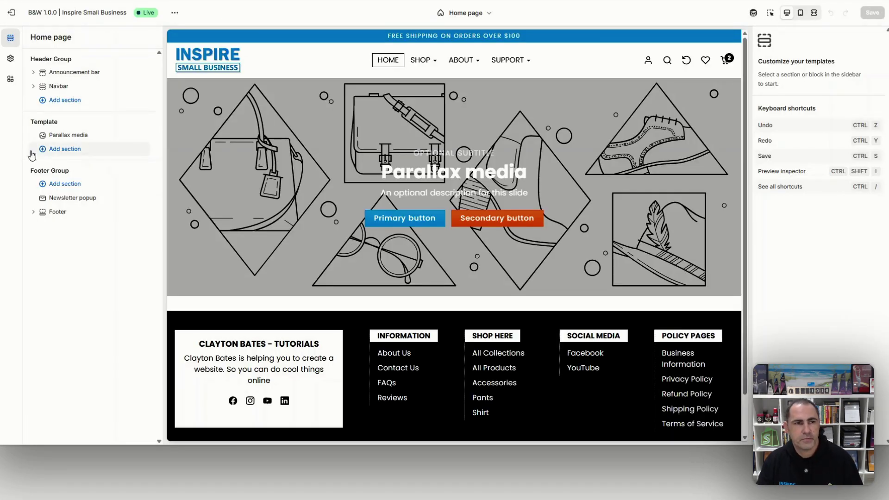
click(73, 153)
click(248, 176)
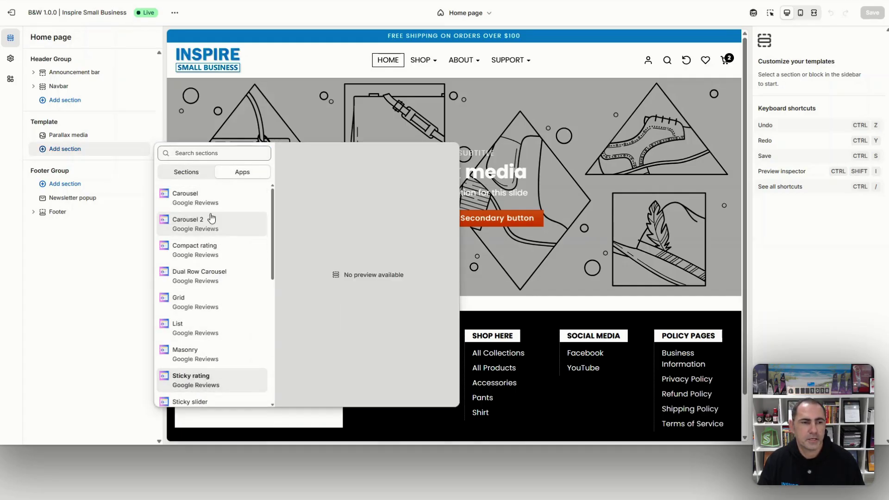
scroll(209, 213, down, 10)
scroll(210, 213, up, 10)
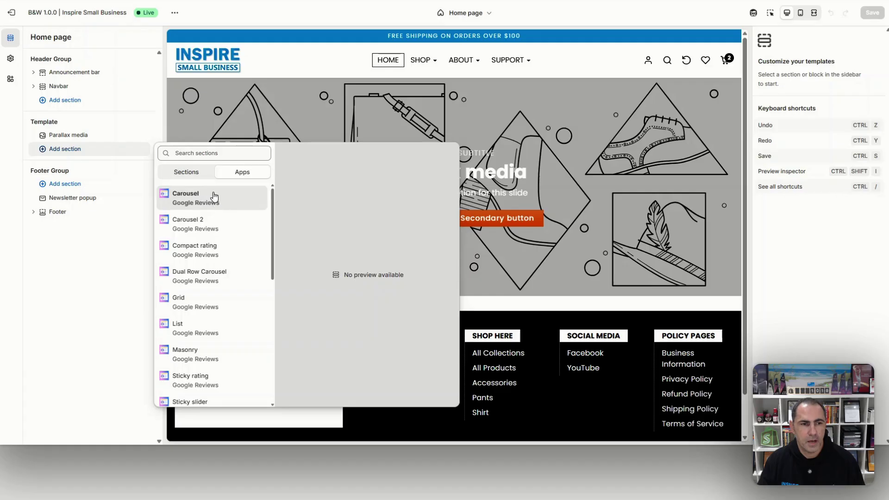
click(226, 198)
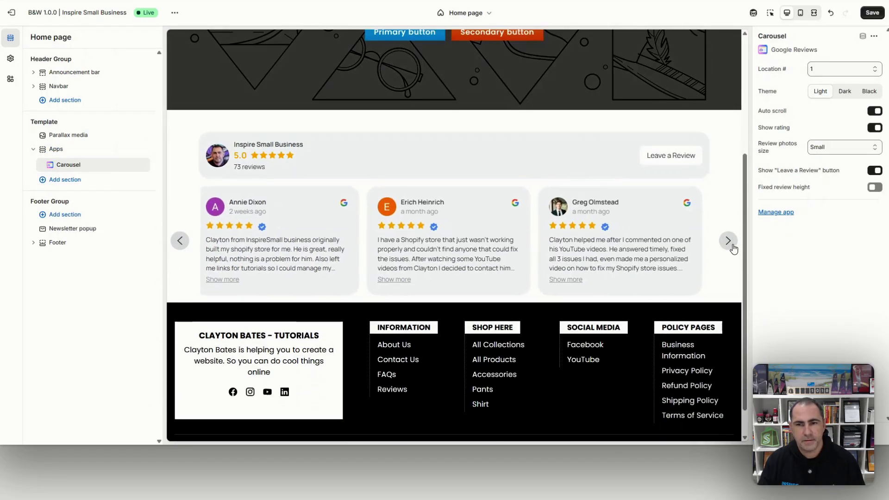
click(728, 241)
click(730, 243)
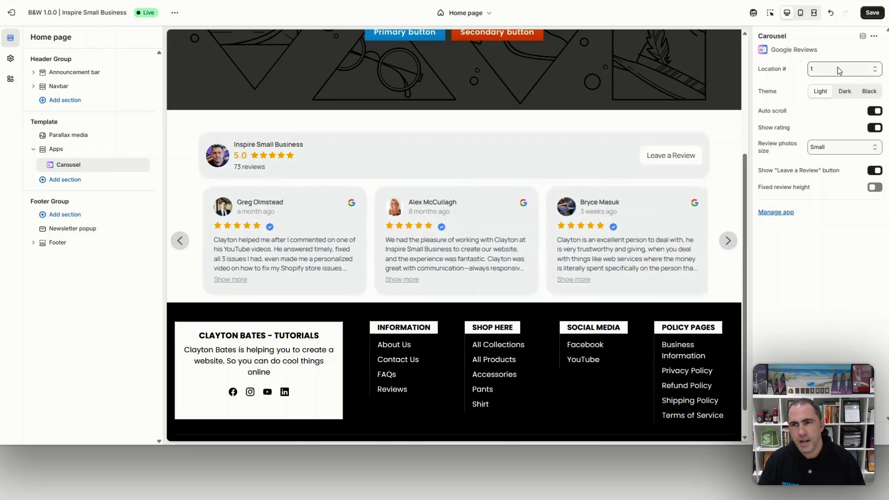
Try the Dark and Black themes on the Carousel widget and switch it back to Light
click(845, 91)
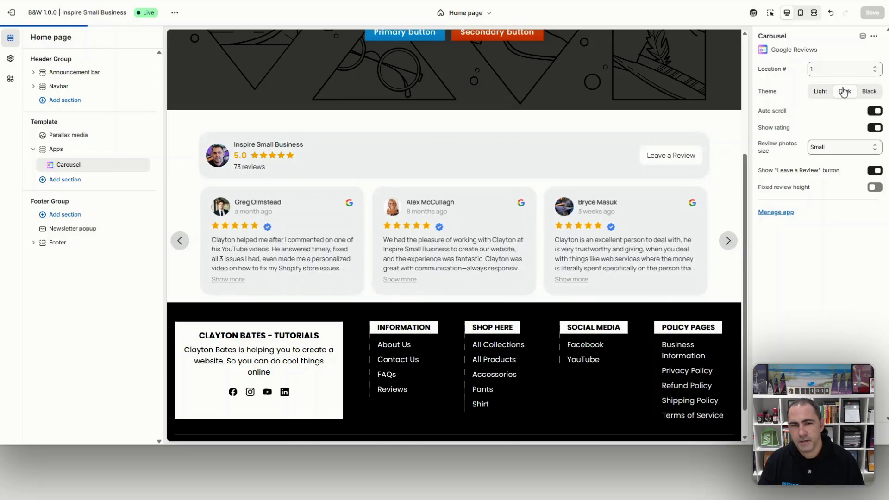
click(869, 91)
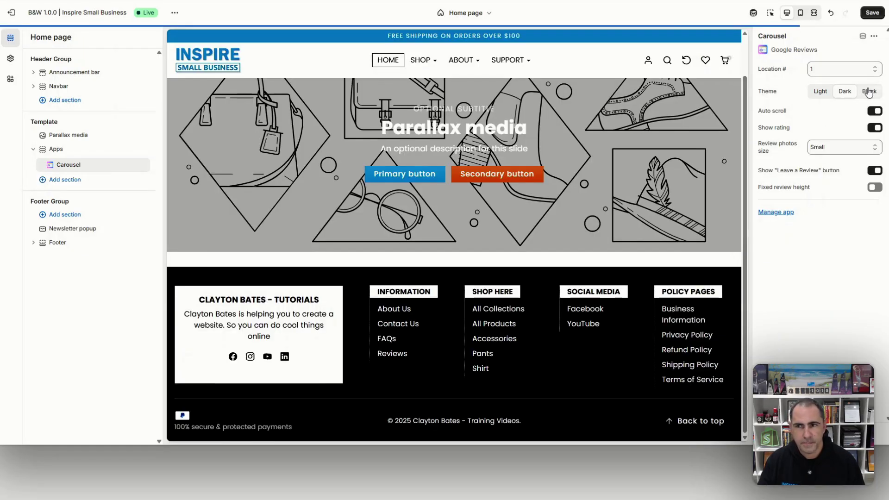
click(820, 92)
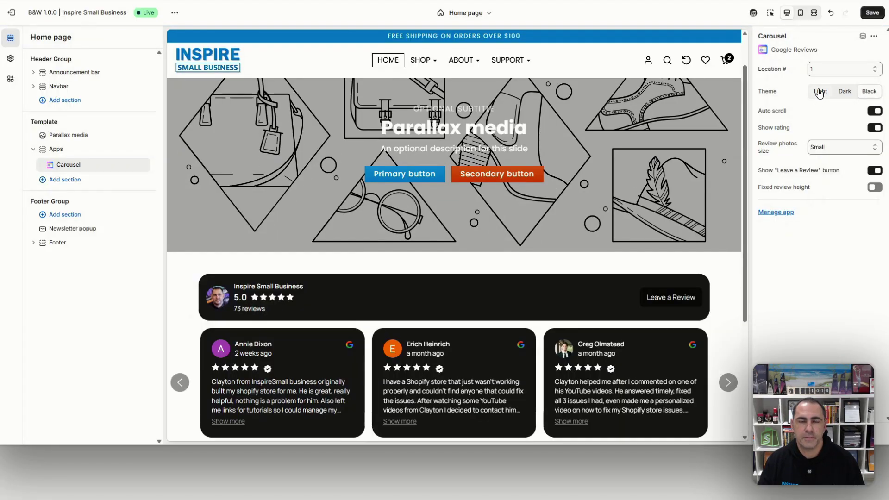
click(819, 91)
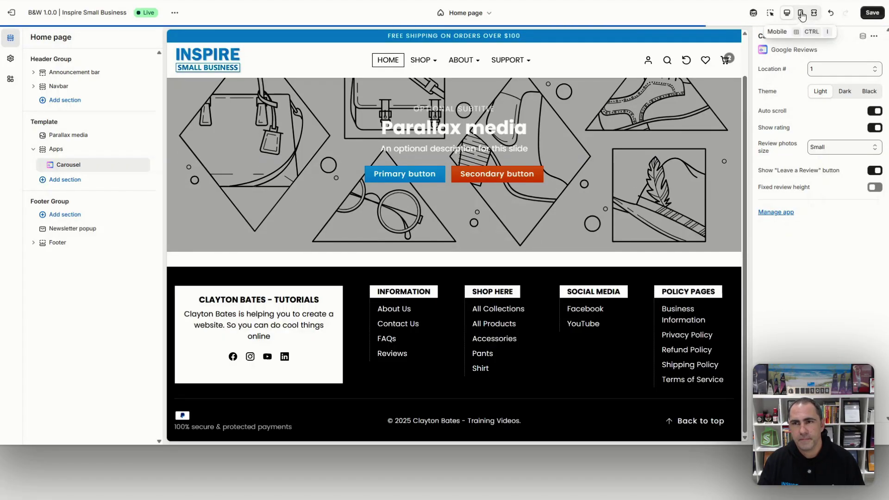
Preview the home page in mobile view and advance through the carousel's reviews
click(801, 14)
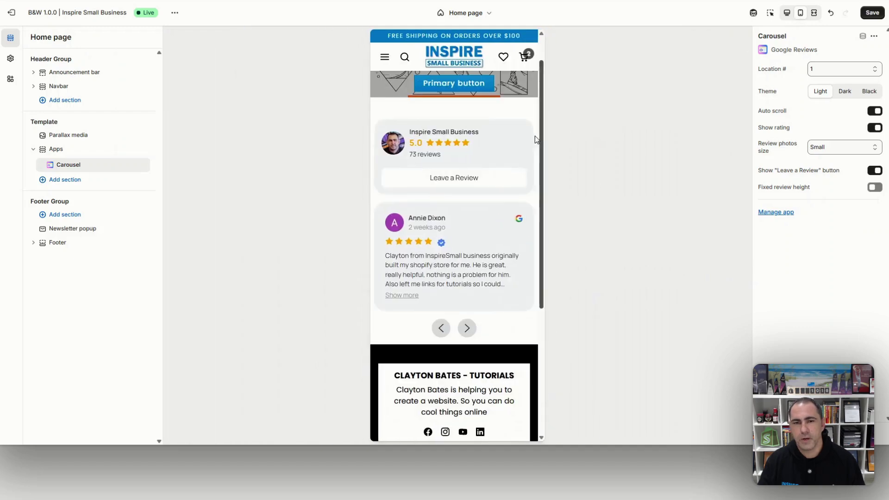
click(467, 328)
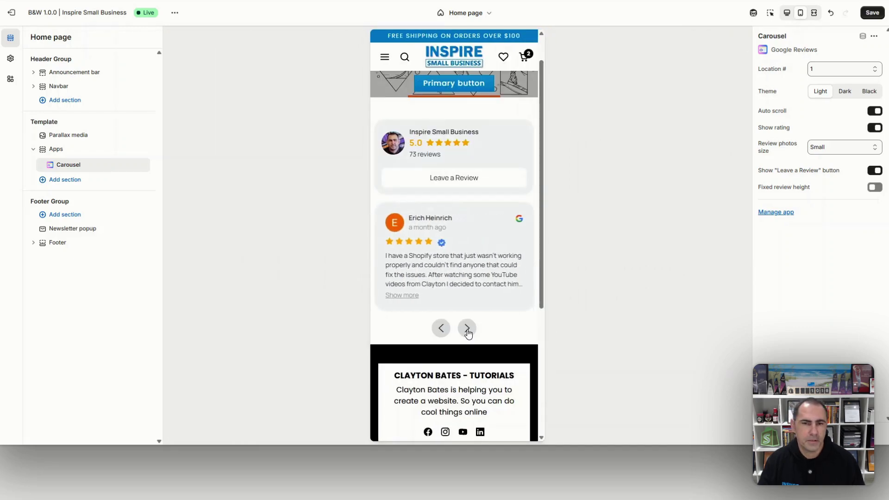
double_click(467, 328)
click(467, 327)
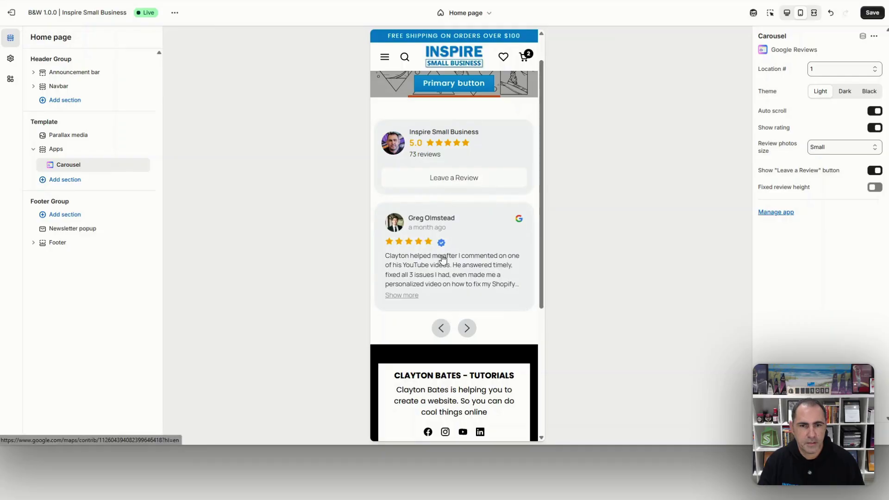
click(467, 329)
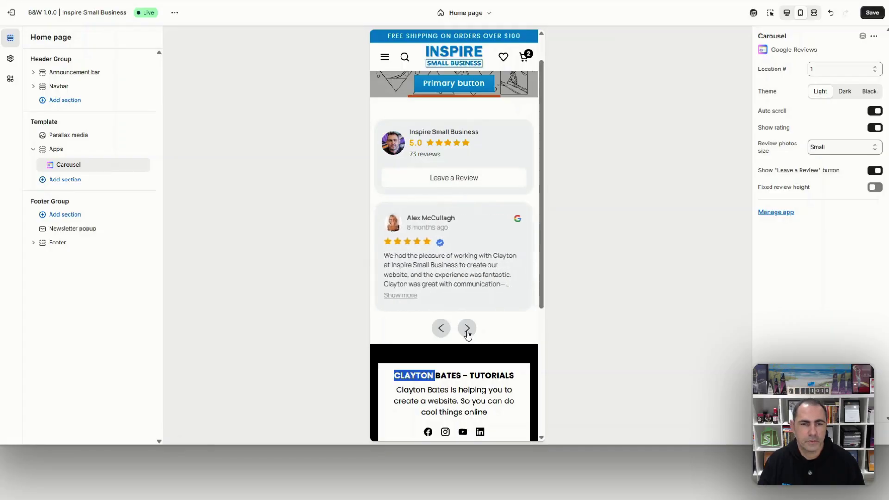
triple_click(467, 329)
click(506, 331)
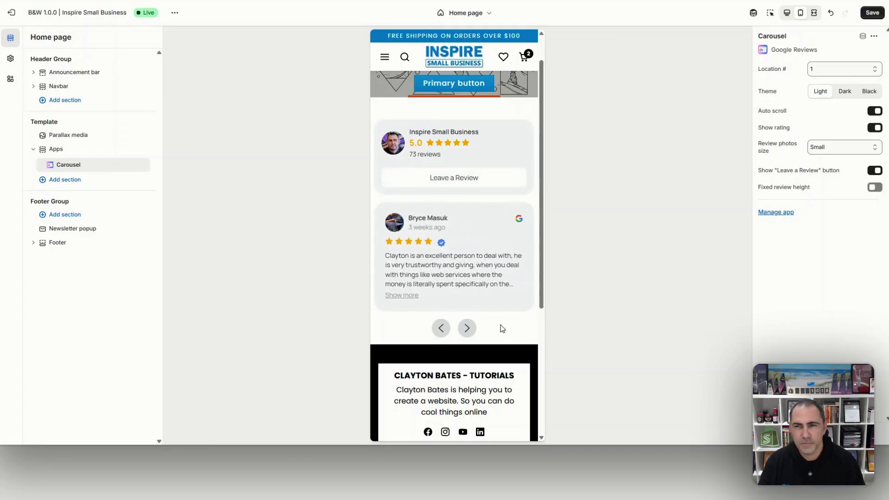
Preview the reviews carousel on the home page in fullscreen view and return to desktop view
click(814, 12)
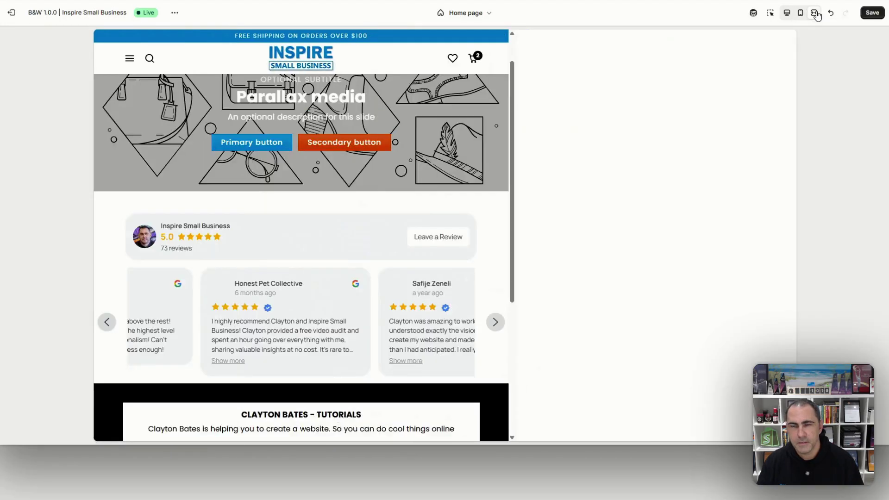
scroll(701, 181, down, 5)
scroll(701, 181, down, 1)
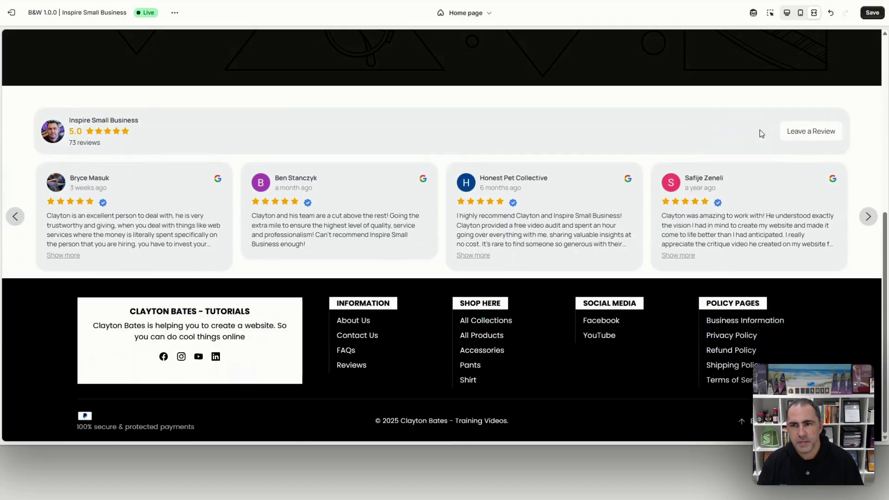
click(787, 17)
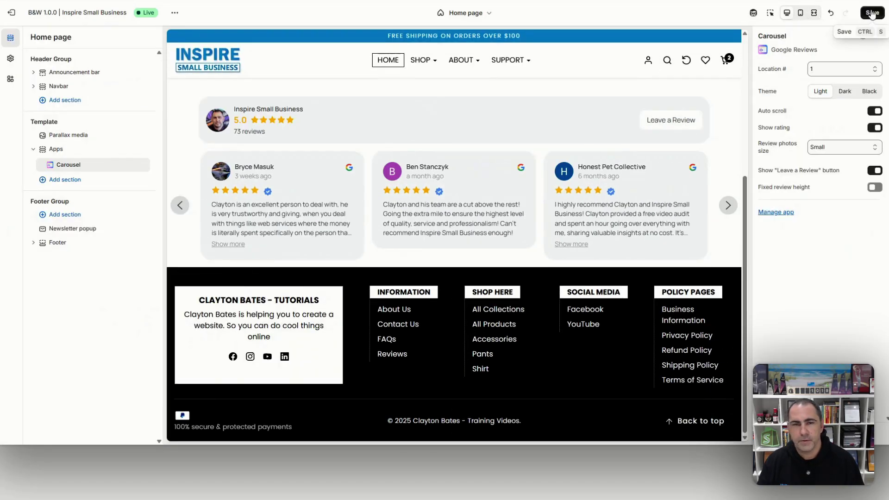
Save the home page changes and look over the reviews carousel beneath the Parallax media section
click(872, 13)
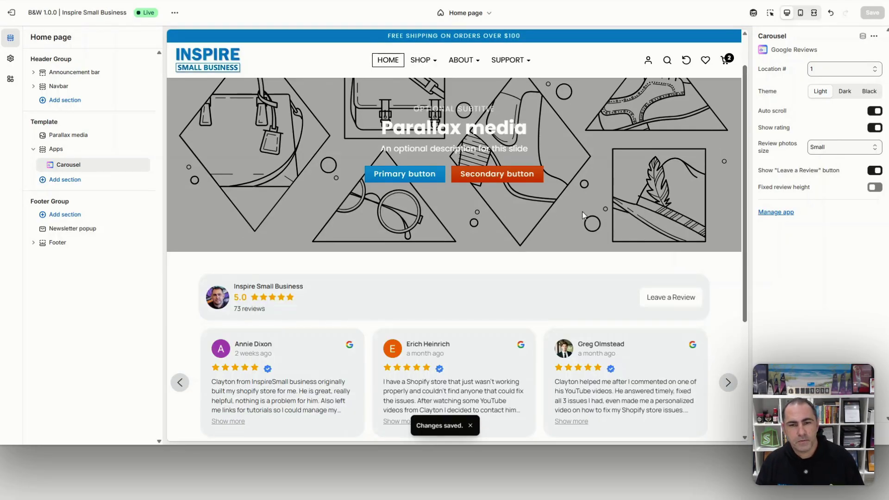
scroll(536, 221, down, 3)
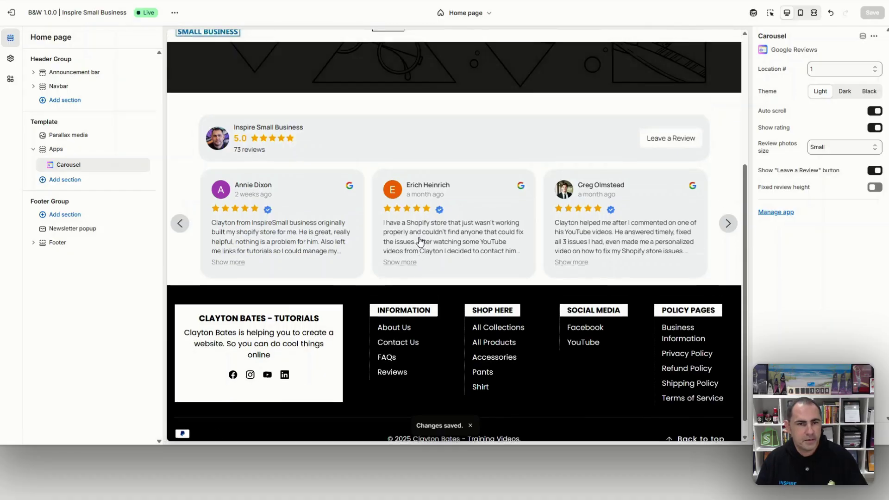
scroll(350, 250, up, 3)
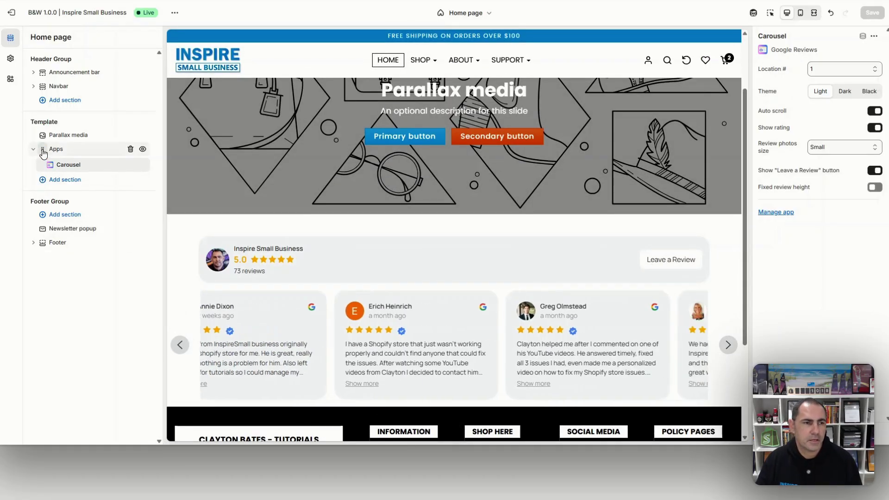
mouse_move(40, 148)
mouse_down()
mouse_move(45, 133)
mouse_move(39, 157)
mouse_move(46, 153)
mouse_up()
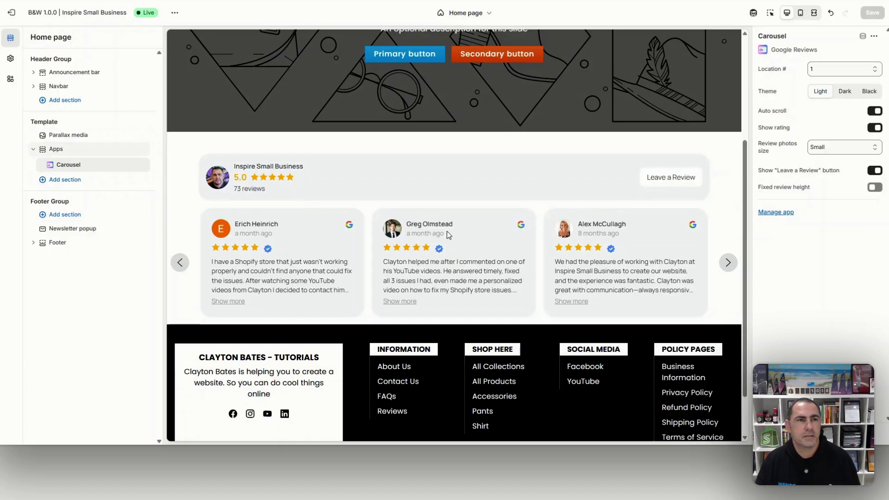
Open the Customer Reviews page through the footer's Reviews link and add the Google Reviews Carousel section beneath the page content
scroll(398, 324, down, 2)
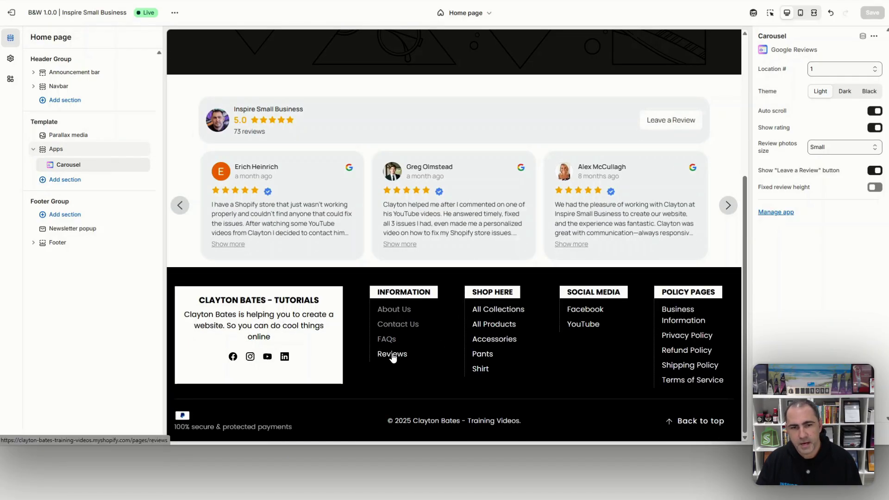
click(392, 355)
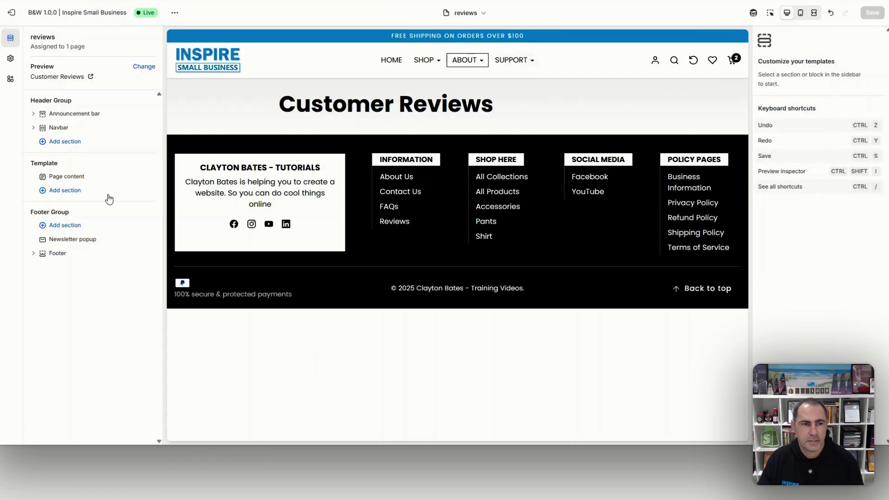
click(74, 190)
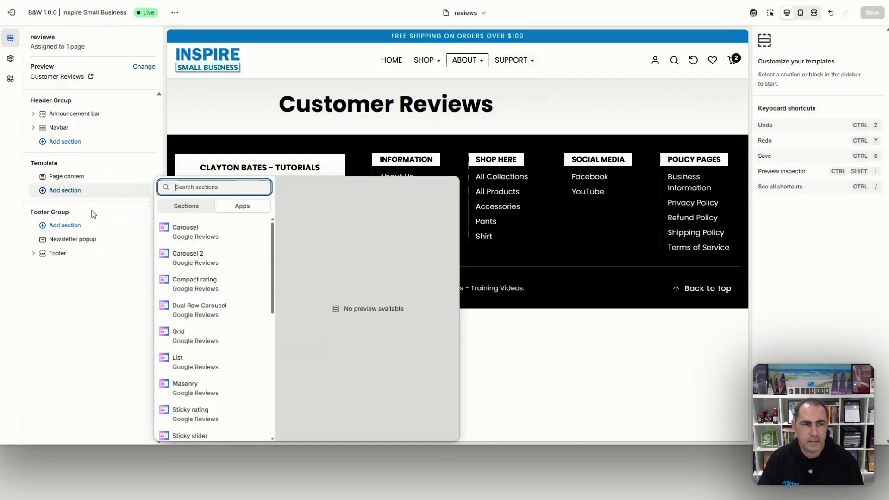
click(215, 236)
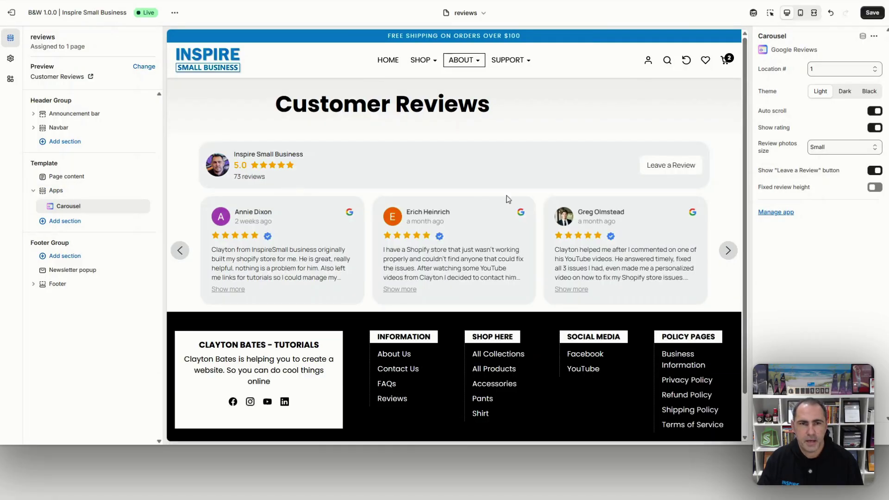
Hide the Page content section with the Customer Reviews heading and check the page in mobile view before returning to desktop
drag(277, 99, 522, 105)
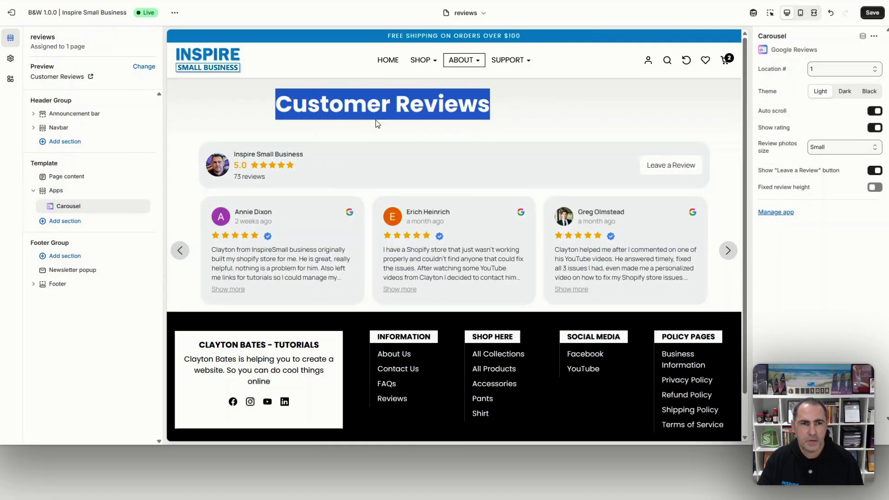
click(353, 105)
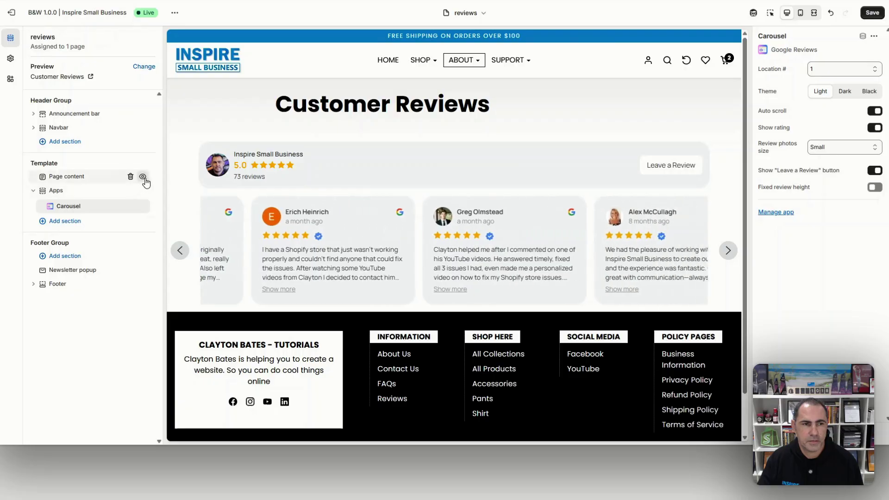
click(143, 176)
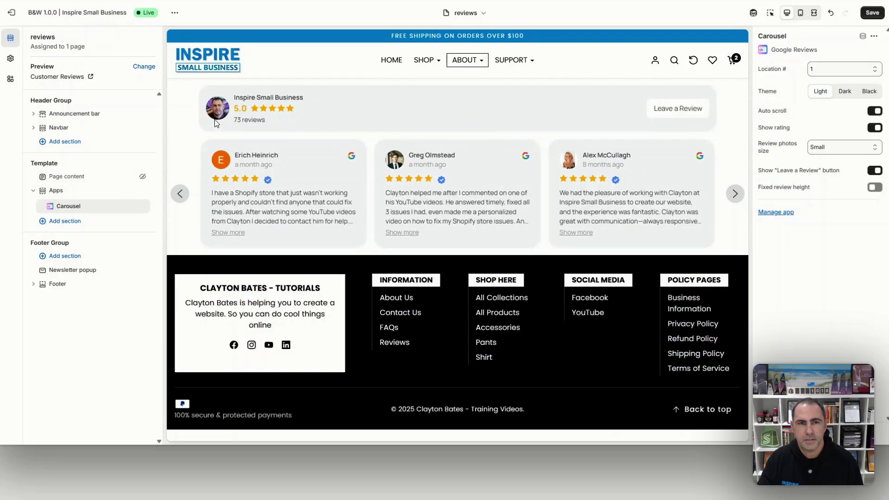
click(800, 13)
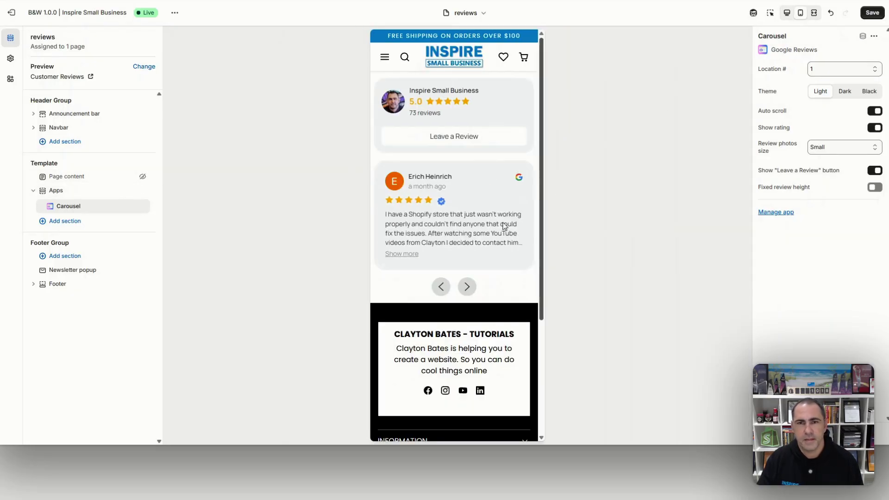
click(786, 13)
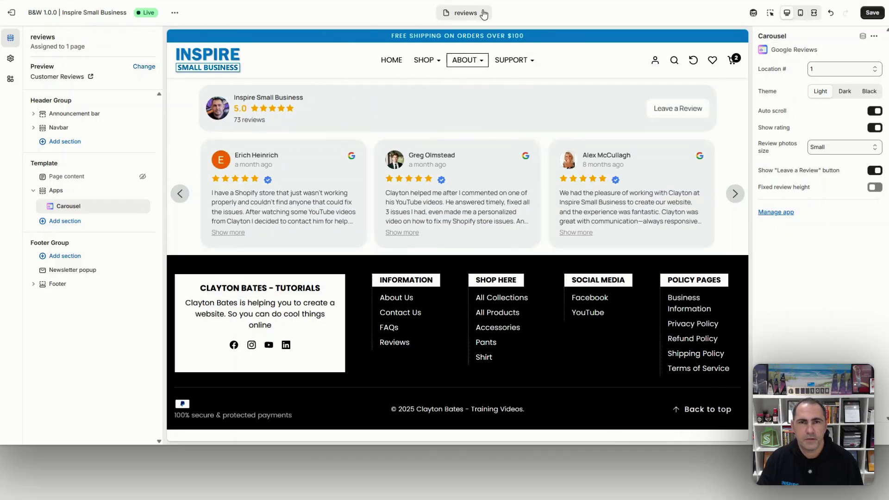
Open the Default product template and add the Google Reviews Carousel section above Product main
click(466, 13)
click(420, 68)
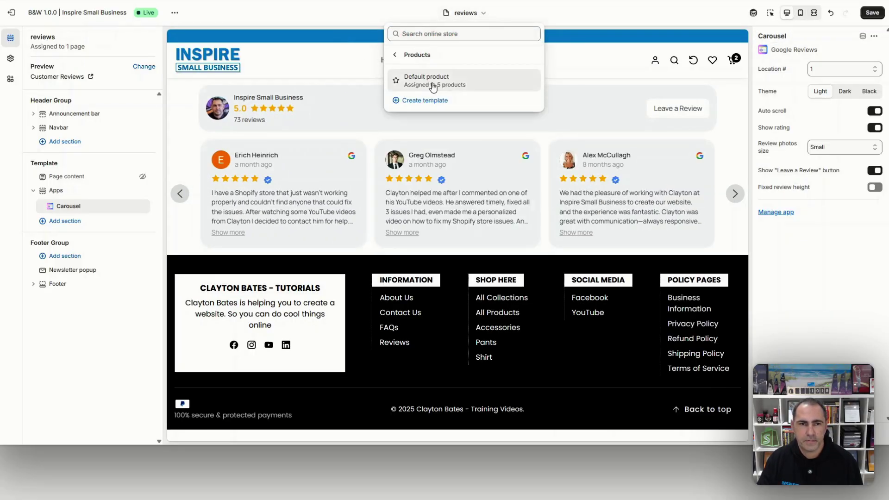
click(432, 80)
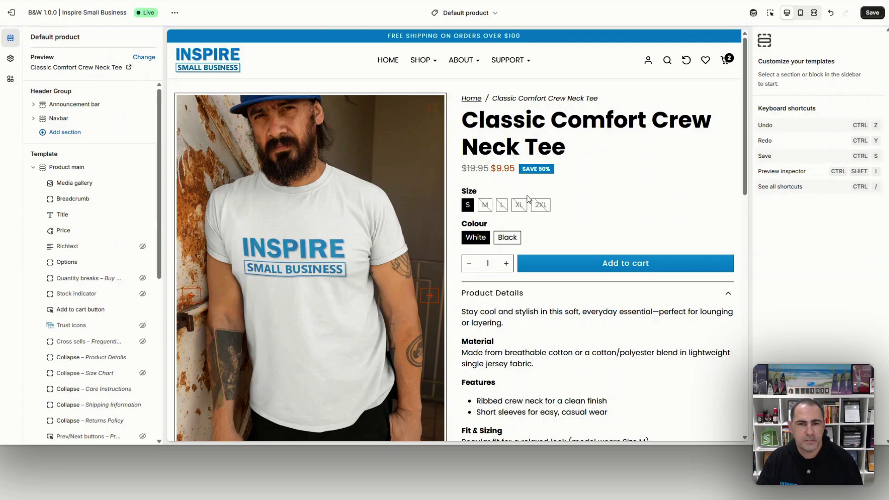
scroll(542, 190, down, 8)
scroll(543, 189, down, 2)
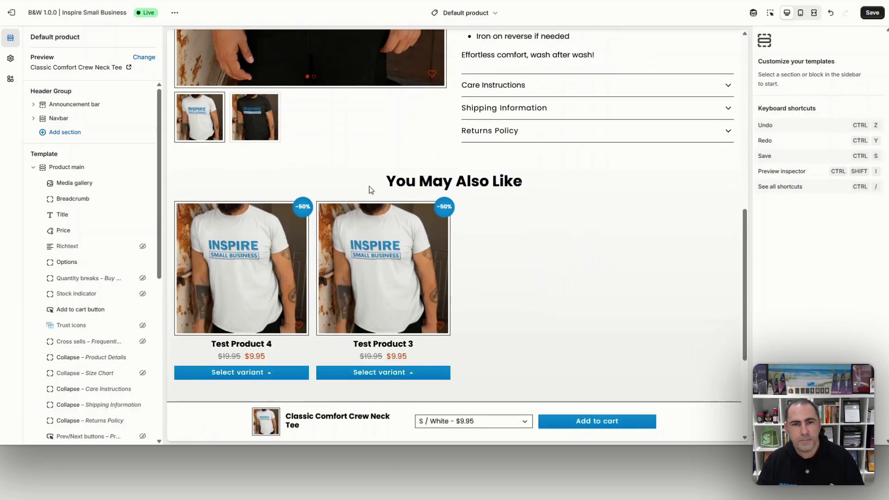
drag(522, 182, 389, 181)
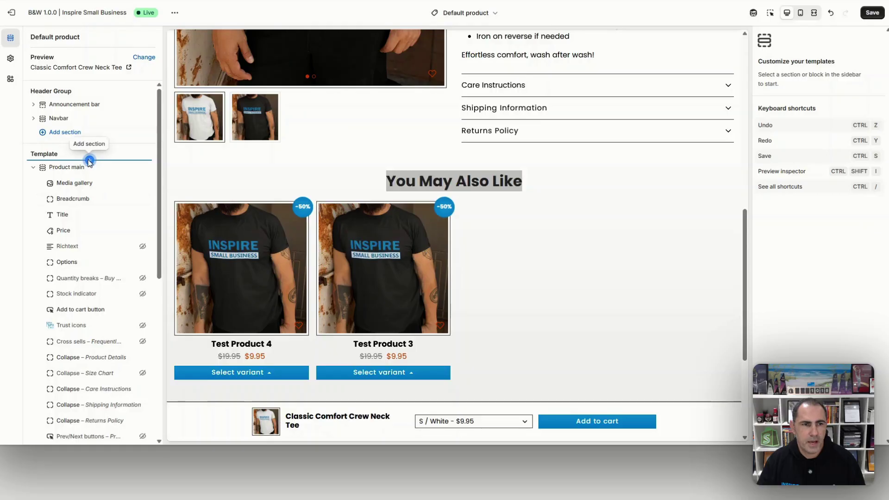
click(89, 160)
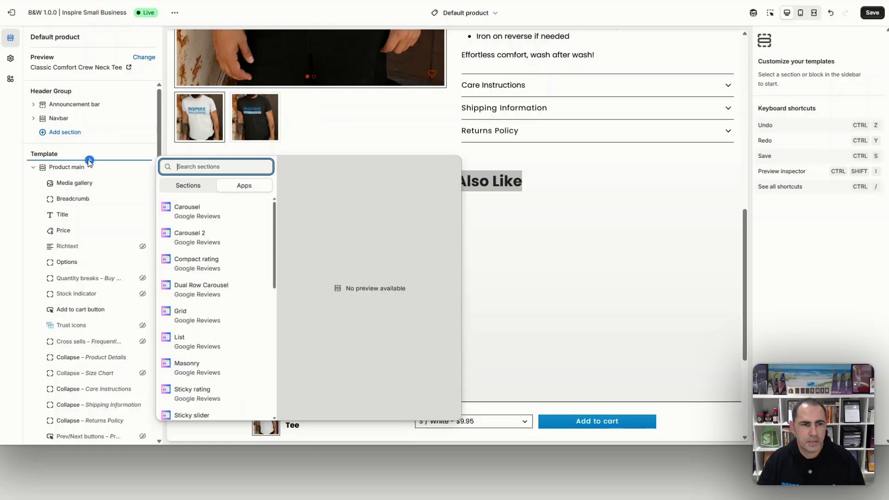
click(203, 217)
Collapse the Product main and Trust icons sections and move the Apps section between Trust icons and Recommended products
click(34, 119)
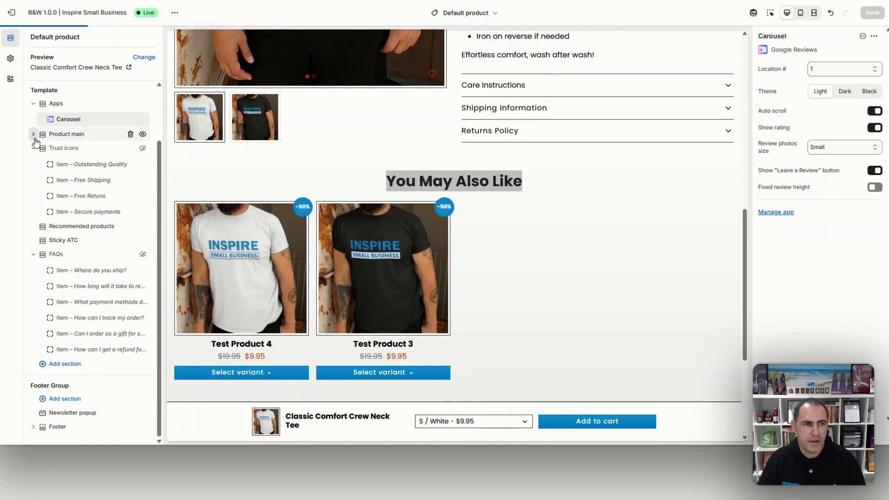
click(34, 146)
click(45, 168)
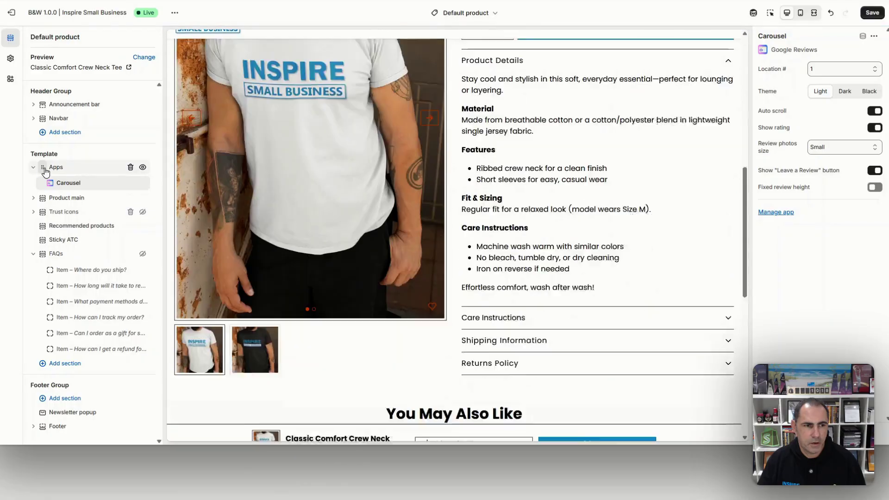
drag(45, 171, 42, 195)
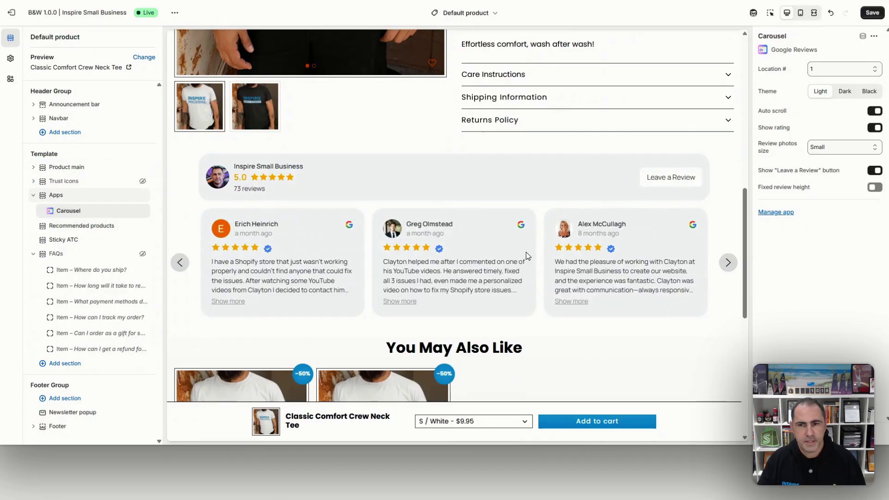
Advance the reviews carousel on the product page in desktop view and go back up the page
click(727, 262)
scroll(687, 161, up, 5)
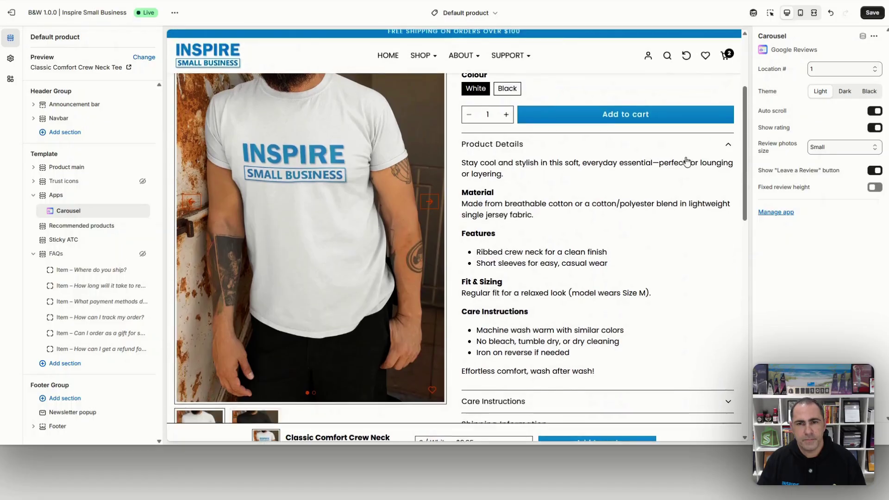
scroll(687, 161, up, 3)
Check the product page's reviews carousel in mobile view by advancing its reviews, and save the template changes
click(800, 13)
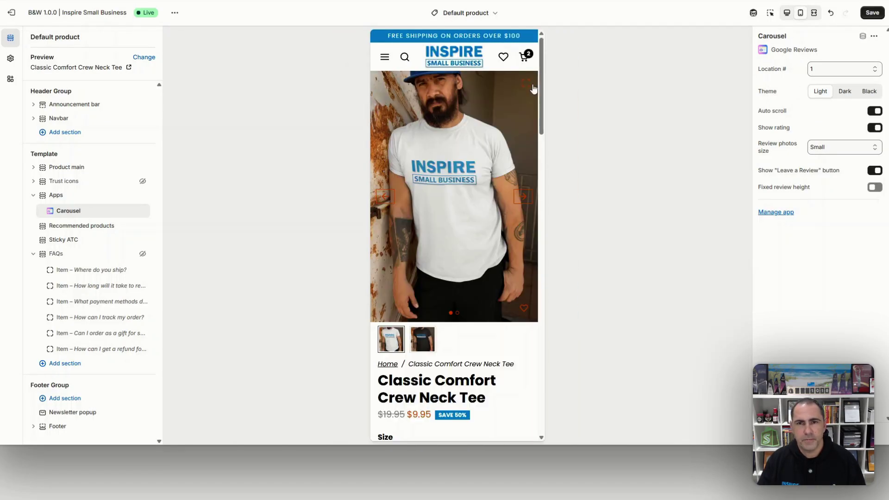
scroll(541, 138, down, 5)
scroll(547, 134, down, 10)
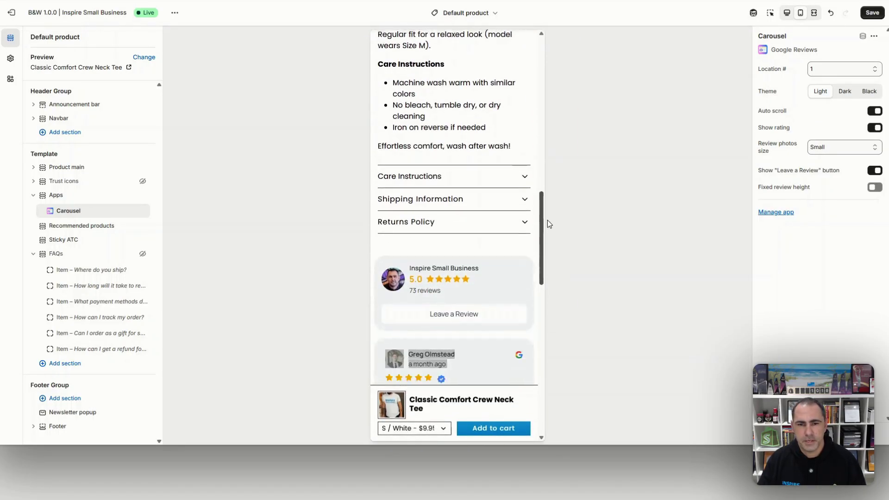
click(467, 294)
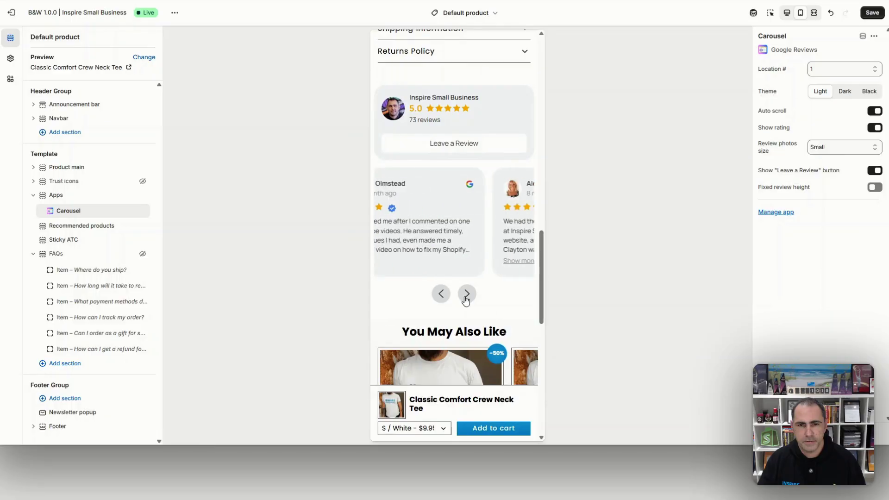
click(467, 295)
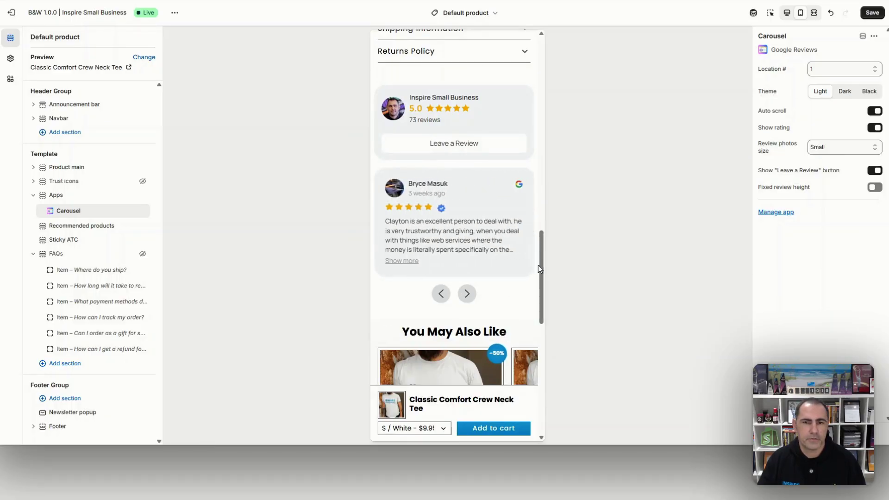
drag(541, 278, 553, 35)
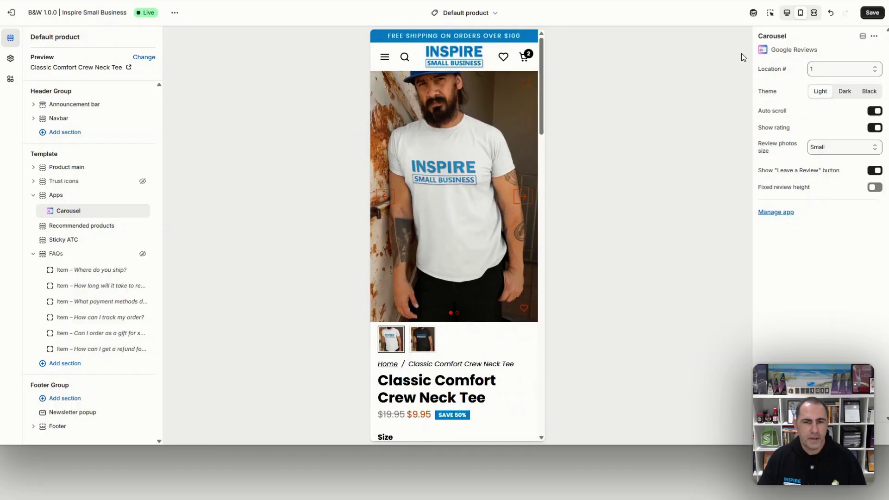
click(872, 13)
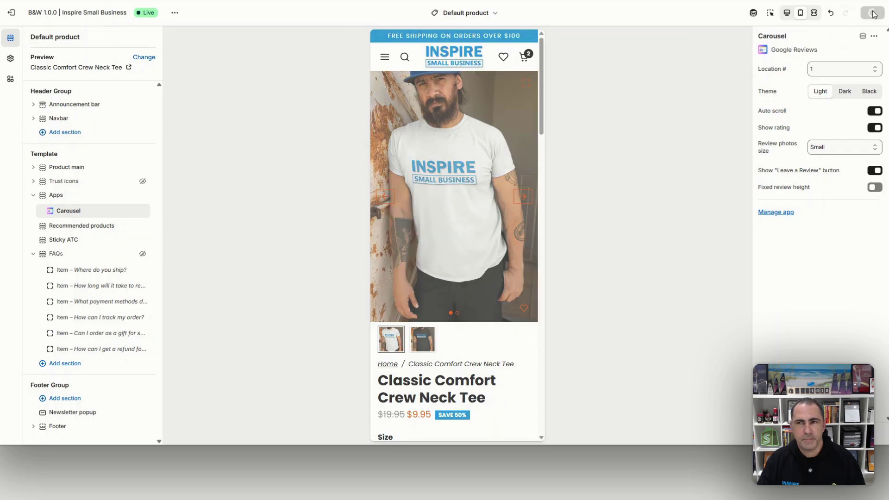